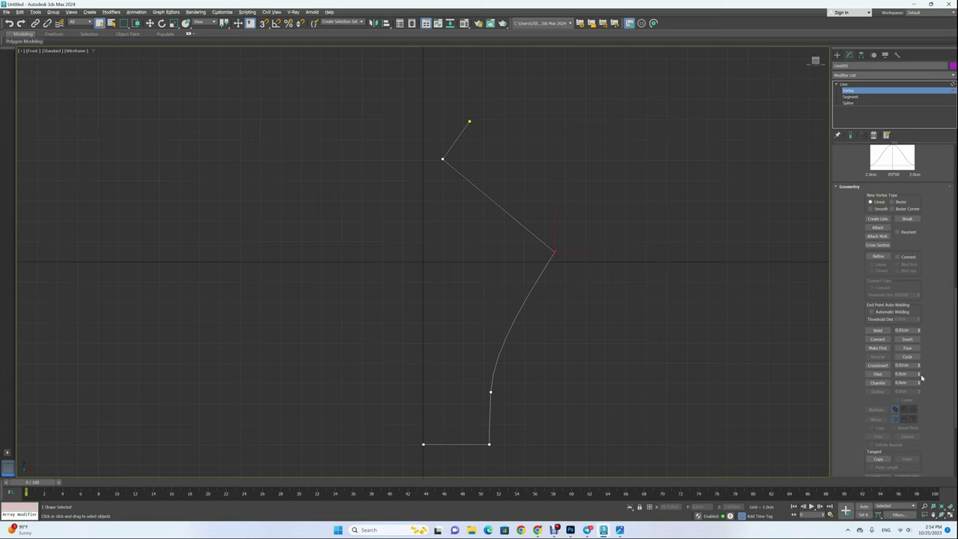
# Fillet the profile's corner vertices at the neck, the widest point and the bottom corner.
pyautogui.moveTo(919, 375); pyautogui.dragTo(919, 371)
pyautogui.moveTo(922, 377); pyautogui.dragTo(920, 373)
pyautogui.moveTo(515, 322); pyautogui.dragTo(521, 247, button='middle')
pyautogui.click(495, 369)
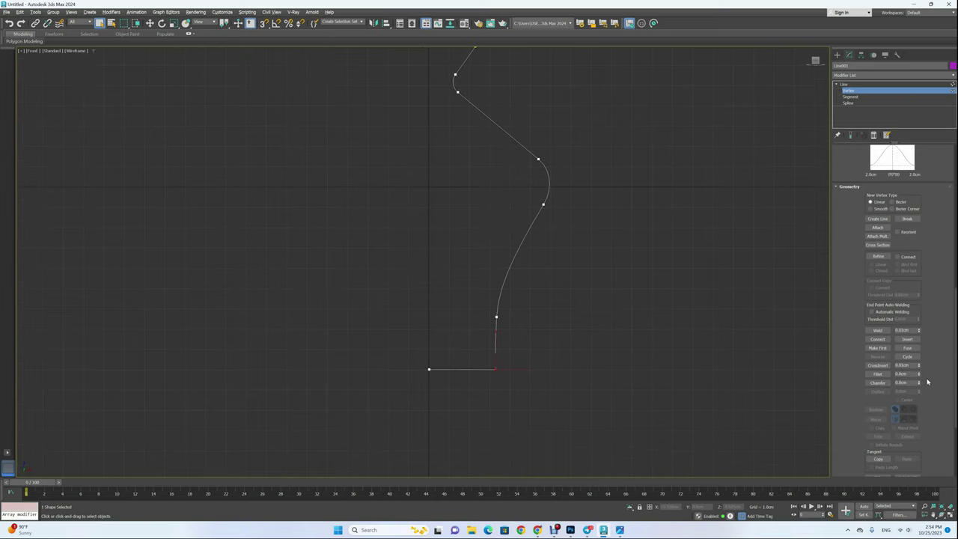
pyautogui.moveTo(920, 375); pyautogui.dragTo(919, 372)
# Move the inner vertex of the bottom corner fillet slightly to adjust the rounding at the profile's base.
pyautogui.rightClick(501, 351)
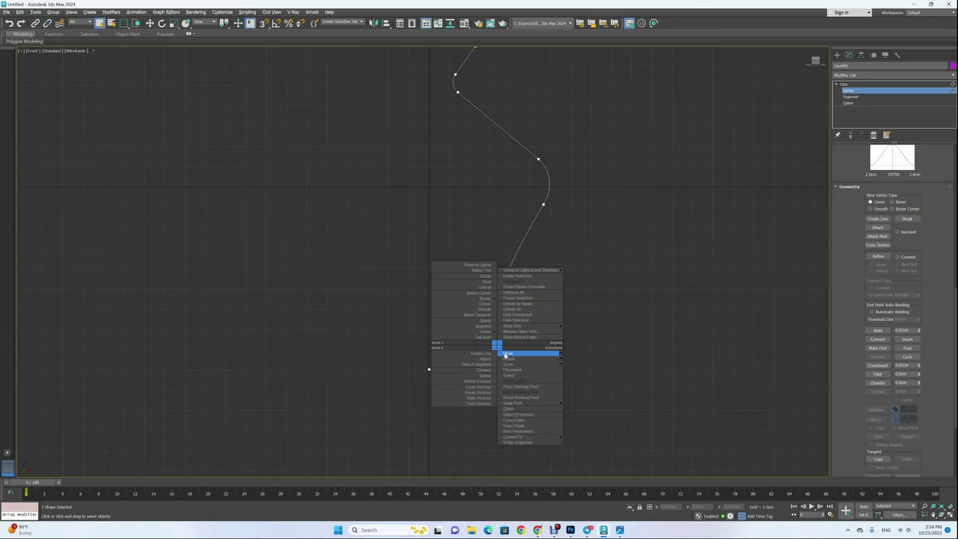
pyautogui.click(518, 349)
pyautogui.moveTo(482, 368); pyautogui.dragTo(497, 359)
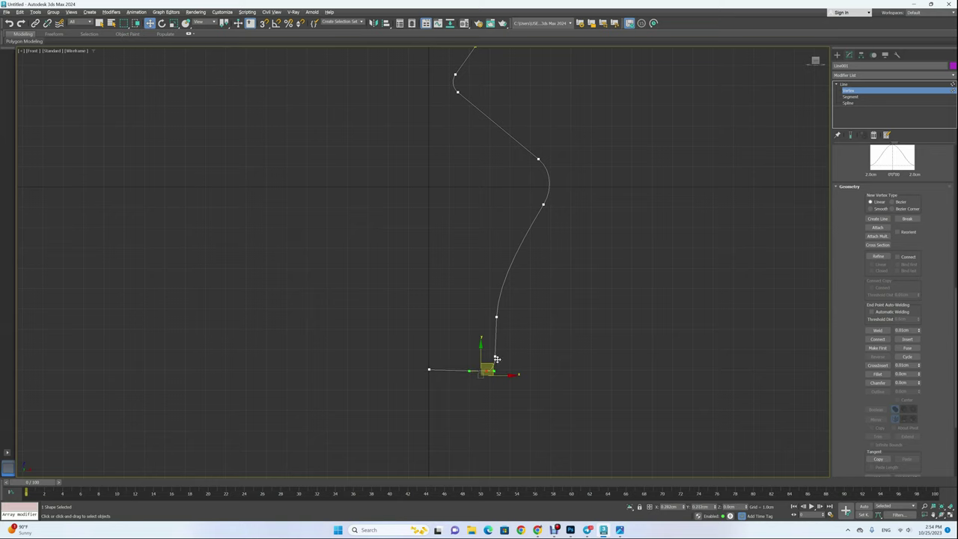
pyautogui.click(568, 352)
pyautogui.moveTo(529, 269); pyautogui.dragTo(562, 329, button='middle')
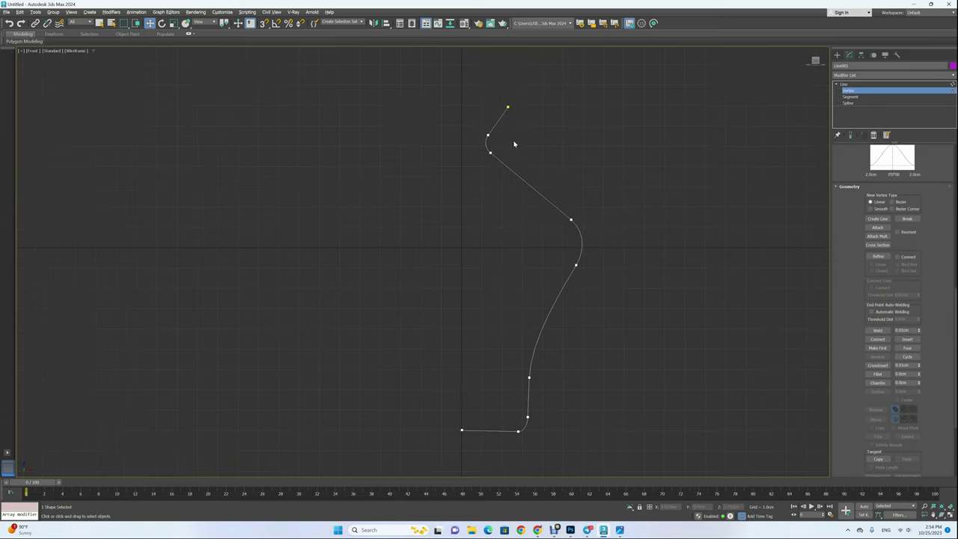
# Leave vertex editing and apply a Lathe modifier to the profile line.
pyautogui.click(864, 89)
pyautogui.click(858, 76)
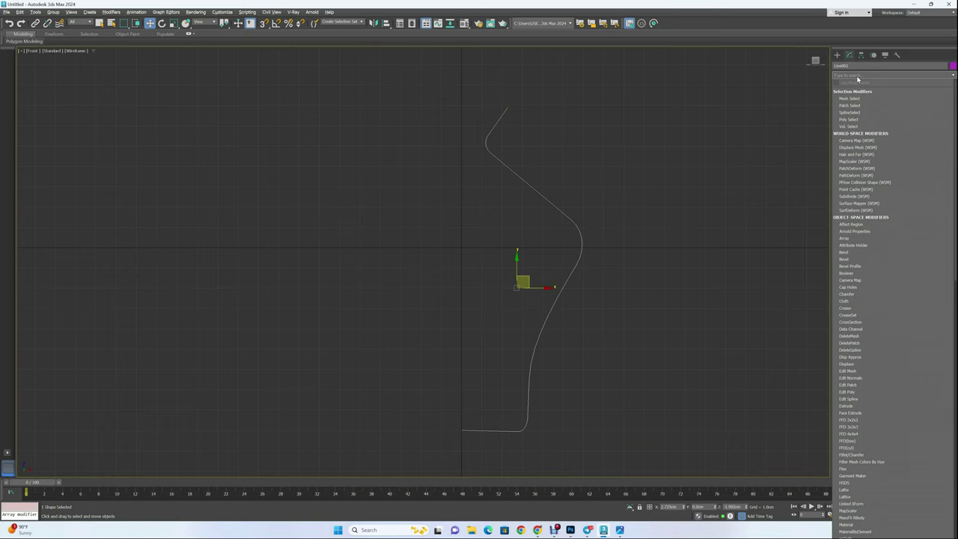
pyautogui.write('l')
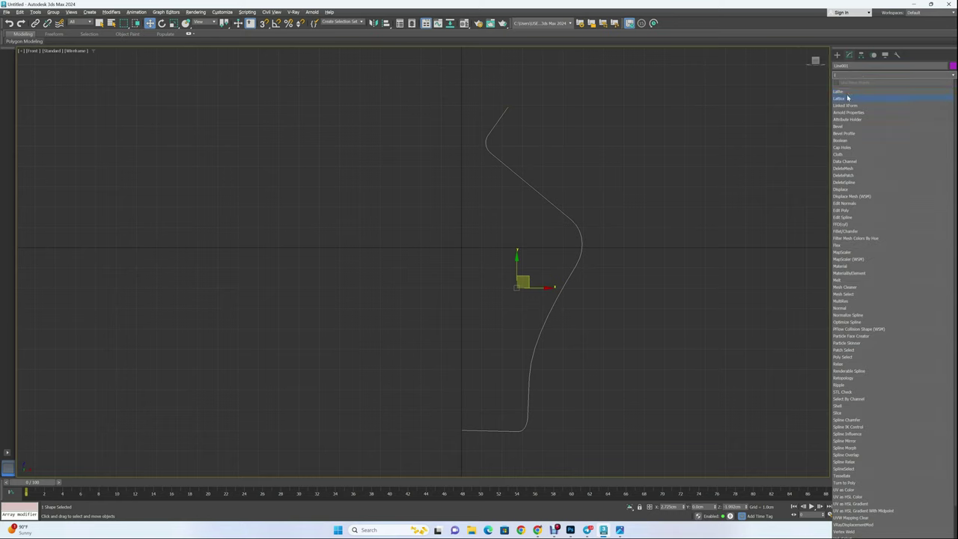
pyautogui.click(848, 92)
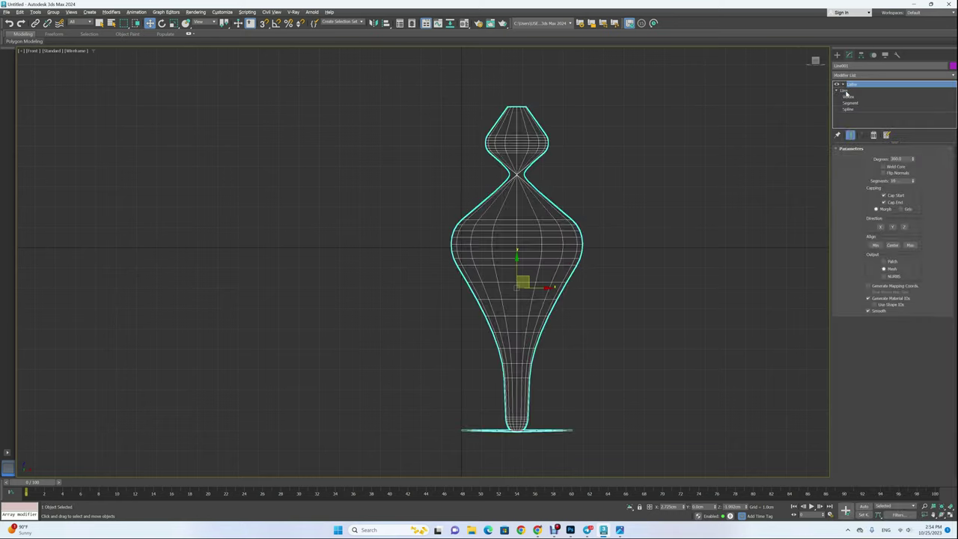
# Move the Lathe axis inward along X to the inner end of the base line to form a full vase.
pyautogui.hotkey('alt', 'w')
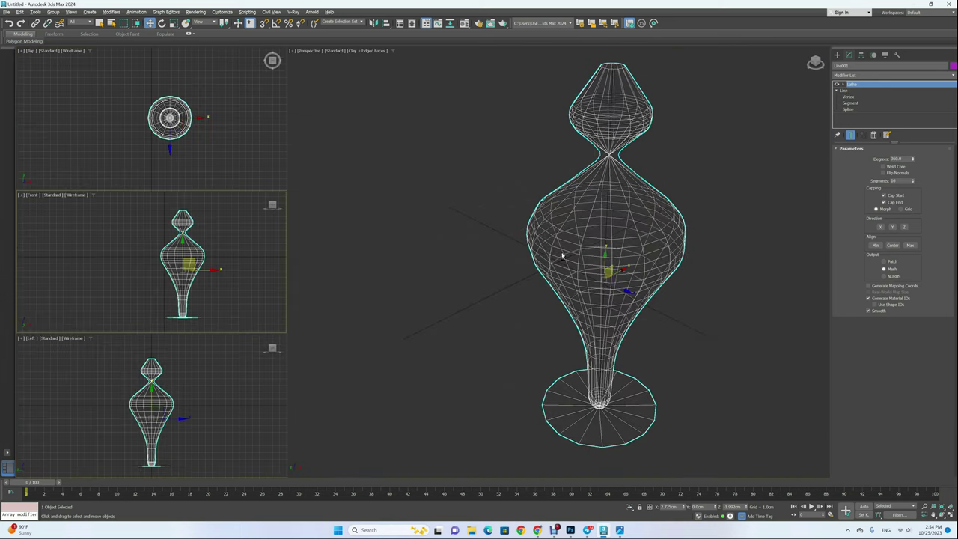
pyautogui.click(821, 118)
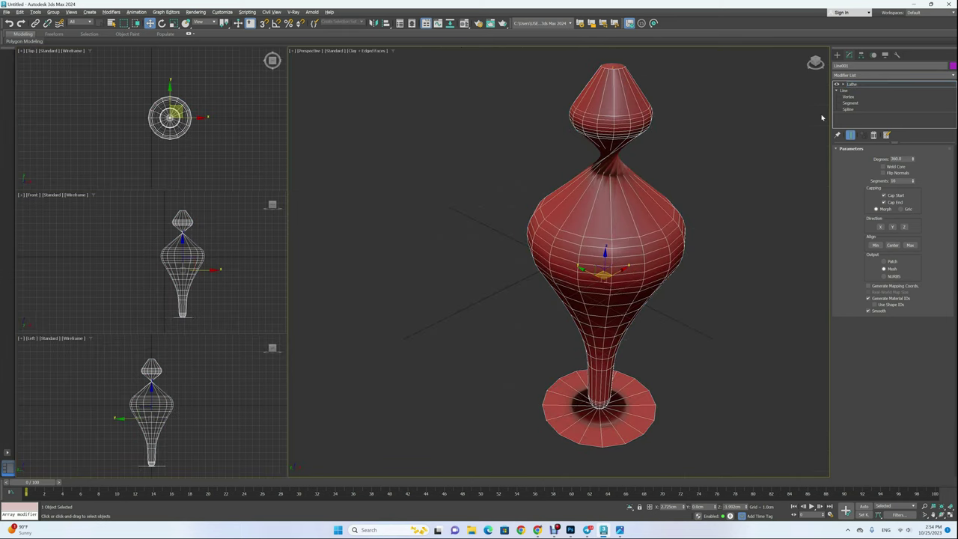
pyautogui.rightClick(245, 289)
pyautogui.moveTo(206, 270); pyautogui.dragTo(190, 272)
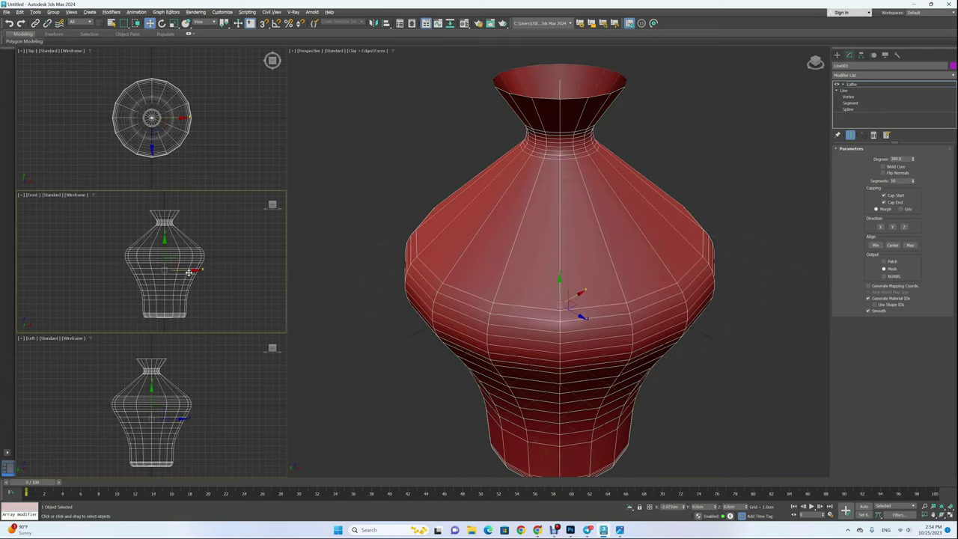
pyautogui.moveTo(609, 338); pyautogui.dragTo(634, 303, button='middle')
pyautogui.scroll(-3, 614, 304)
# Move the four lowest profile vertices up along Z to shorten the vase's lower body.
pyautogui.click(846, 103)
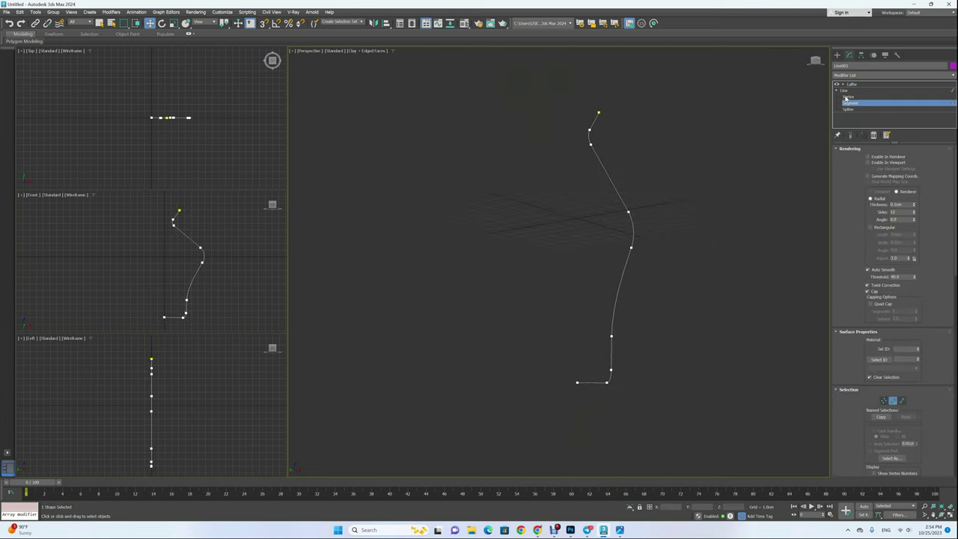
pyautogui.click(847, 96)
pyautogui.moveTo(705, 286); pyautogui.dragTo(560, 397)
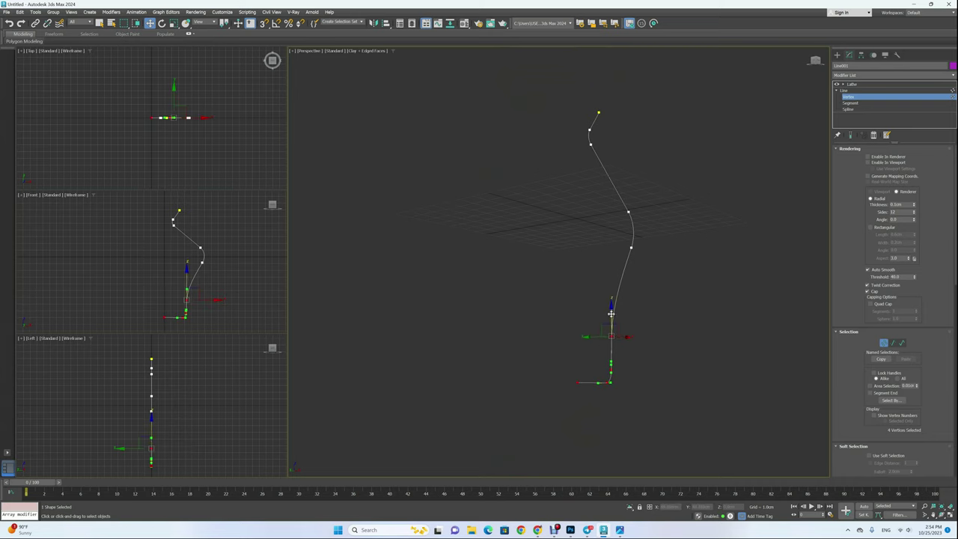
pyautogui.moveTo(612, 314); pyautogui.dragTo(614, 282)
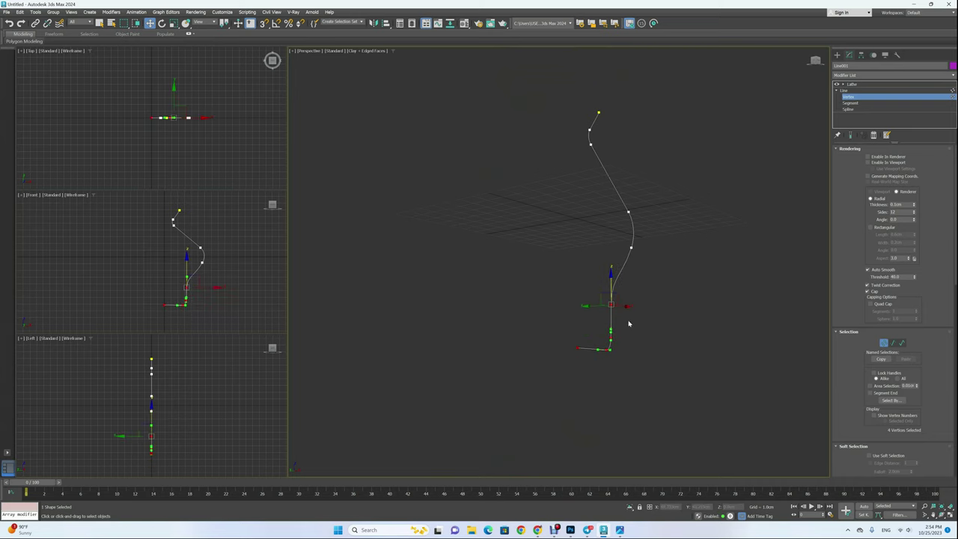
# Raise the three bottom vertices to shorten the foot and show the lathed end result while editing the profile.
pyautogui.moveTo(629, 322); pyautogui.dragTo(569, 363)
pyautogui.moveTo(611, 318); pyautogui.dragTo(612, 306)
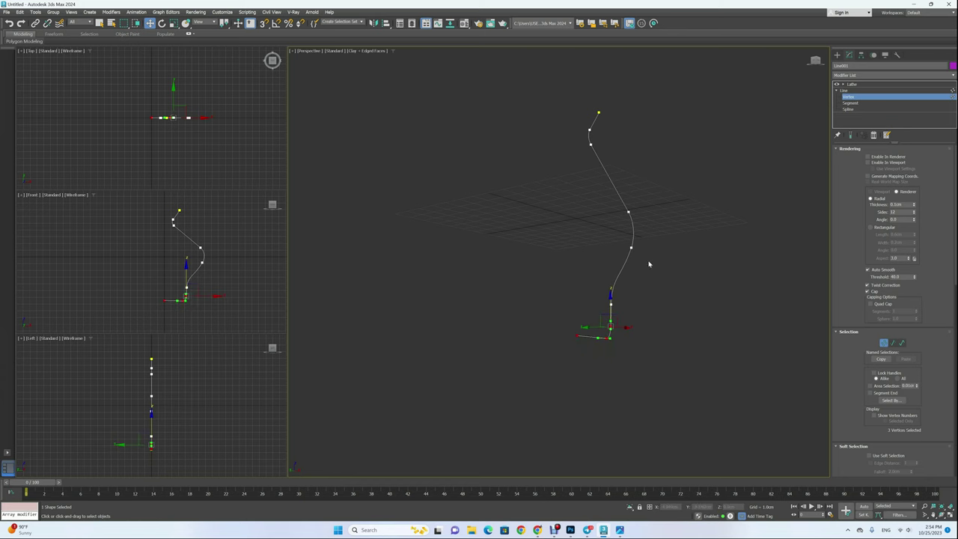
pyautogui.click(854, 136)
pyautogui.keyDown('alt'); pyautogui.moveTo(744, 163); pyautogui.dragTo(658, 323, button='middle'); pyautogui.keyUp('alt')
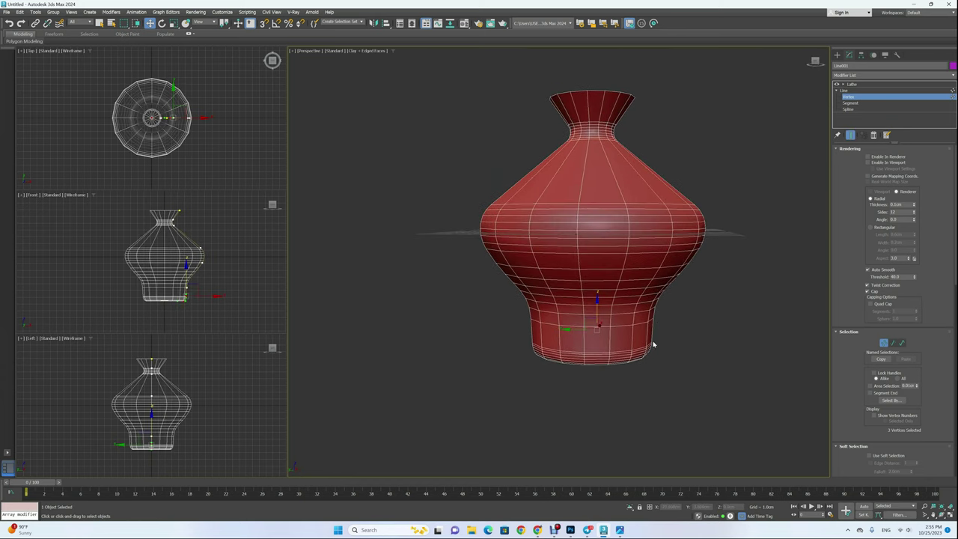
# In the front view, move the vertex above the foot outward and upward and adjust its tangent to follow the body's slope.
pyautogui.hotkey('alt', 'w')
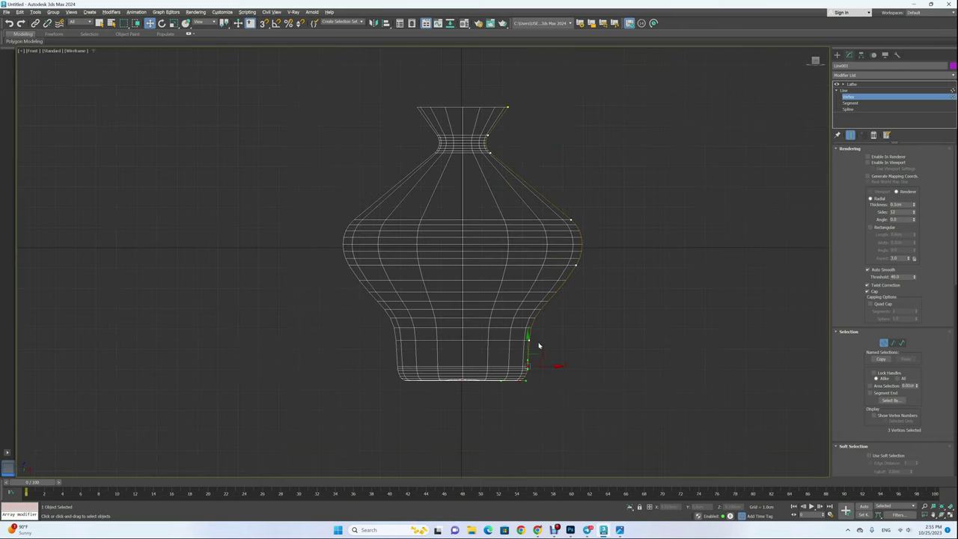
pyautogui.click(529, 341)
pyautogui.moveTo(546, 341); pyautogui.dragTo(564, 339)
pyautogui.moveTo(544, 370)
pyautogui.mouseDown()
pyautogui.moveTo(521, 364)
pyautogui.moveTo(532, 363)
pyautogui.mouseUp()
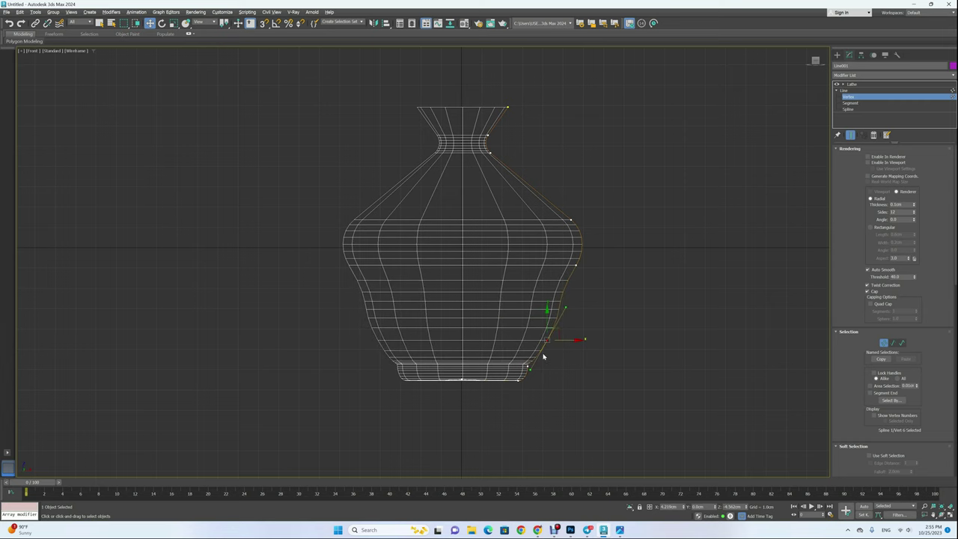
pyautogui.moveTo(558, 328); pyautogui.dragTo(554, 315)
# Move the foot's upper corner vertex up and slightly inward, and convert it to a Smooth vertex.
pyautogui.click(527, 365)
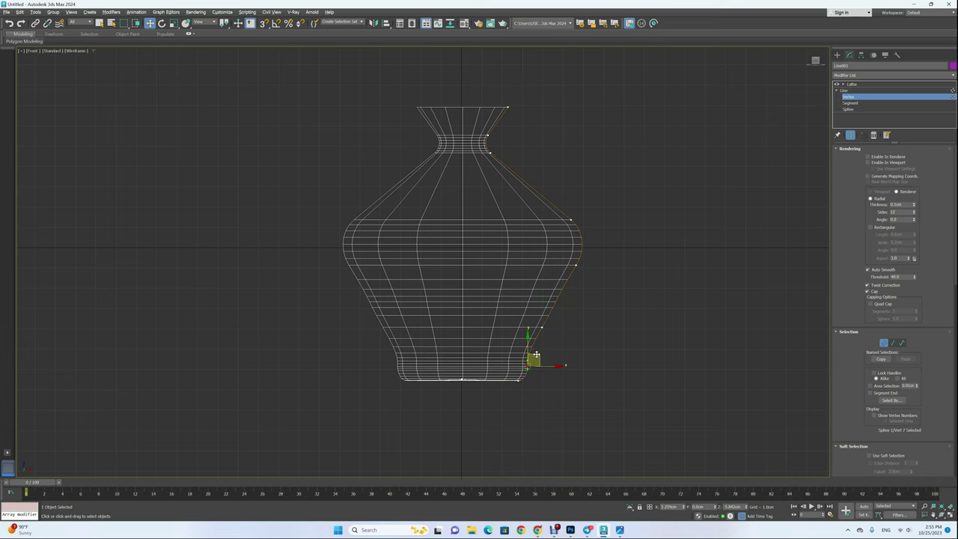
pyautogui.moveTo(535, 354); pyautogui.dragTo(528, 325)
pyautogui.scroll(5, 530, 362)
pyautogui.click(531, 381)
pyautogui.click(521, 353)
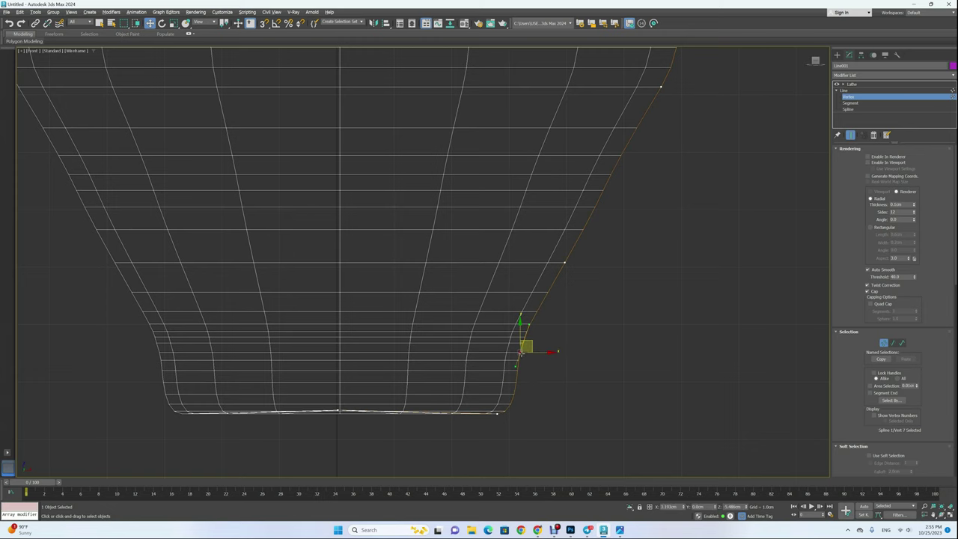
pyautogui.rightClick(521, 353)
pyautogui.click(511, 322)
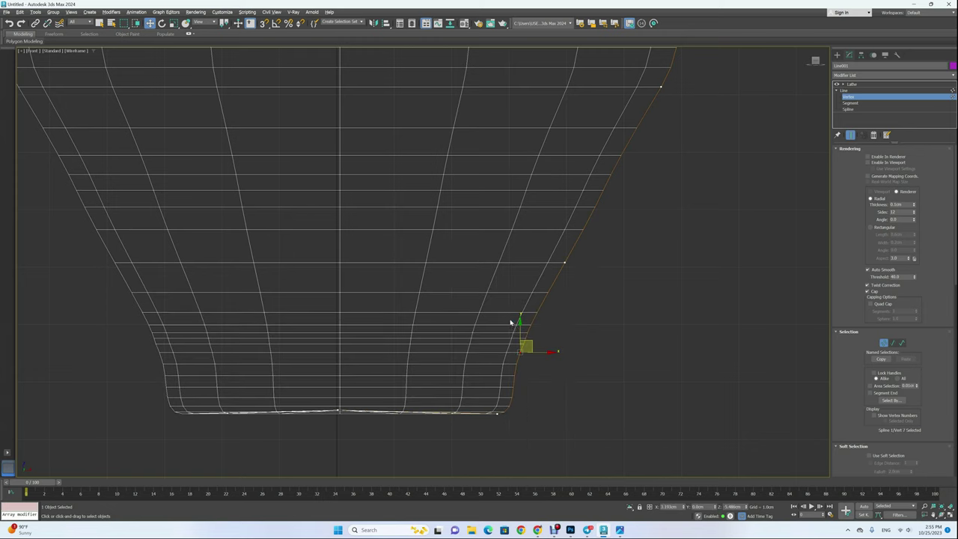
pyautogui.click(544, 378)
# Move the foot's lower profile vertices outward to widen the vase's base.
pyautogui.scroll(-5, 524, 387)
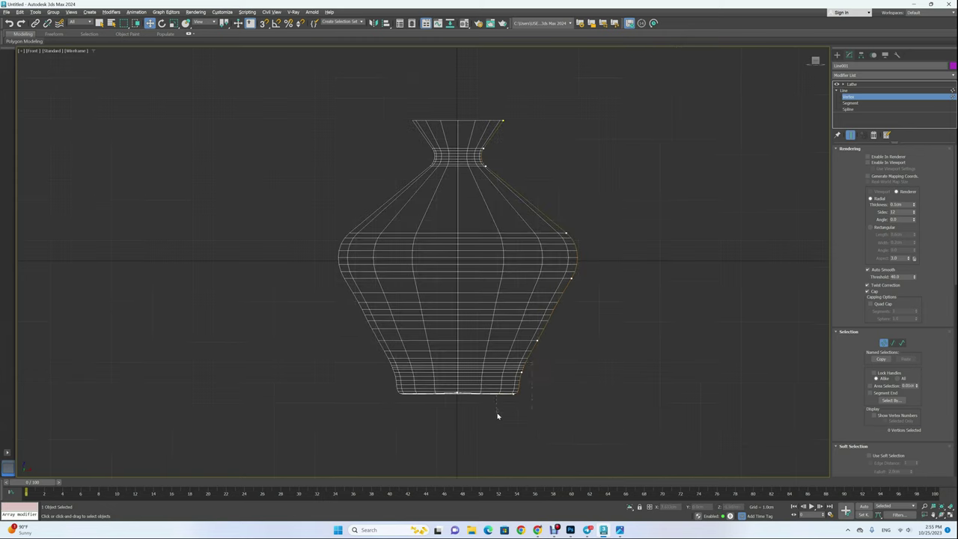
pyautogui.moveTo(498, 416); pyautogui.dragTo(497, 416)
pyautogui.moveTo(539, 372); pyautogui.dragTo(544, 394)
pyautogui.click(522, 395)
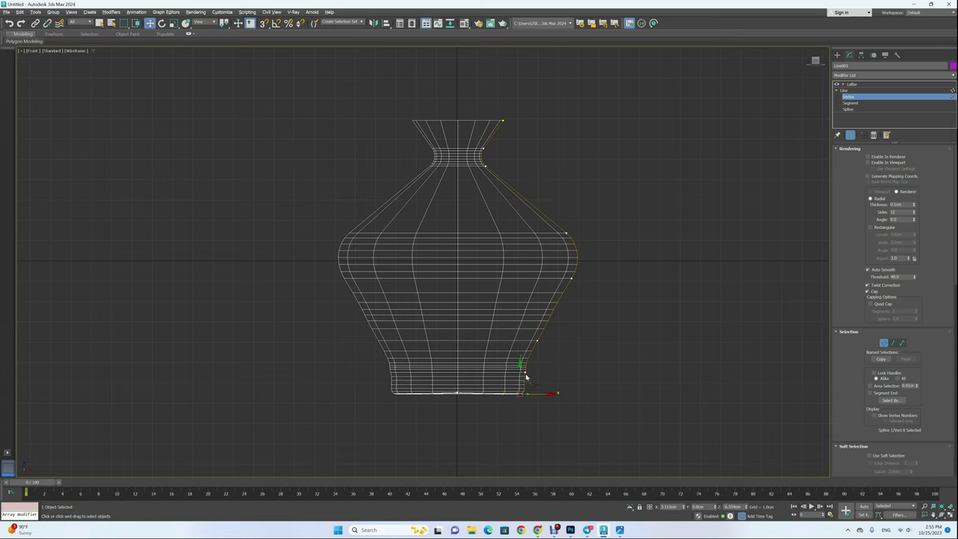
# Convert the foot's upper vertex to Bezier, turn its tangent nearly vertical and move the vertex down toward the base.
pyautogui.scroll(5, 527, 374)
pyautogui.rightClick(514, 364)
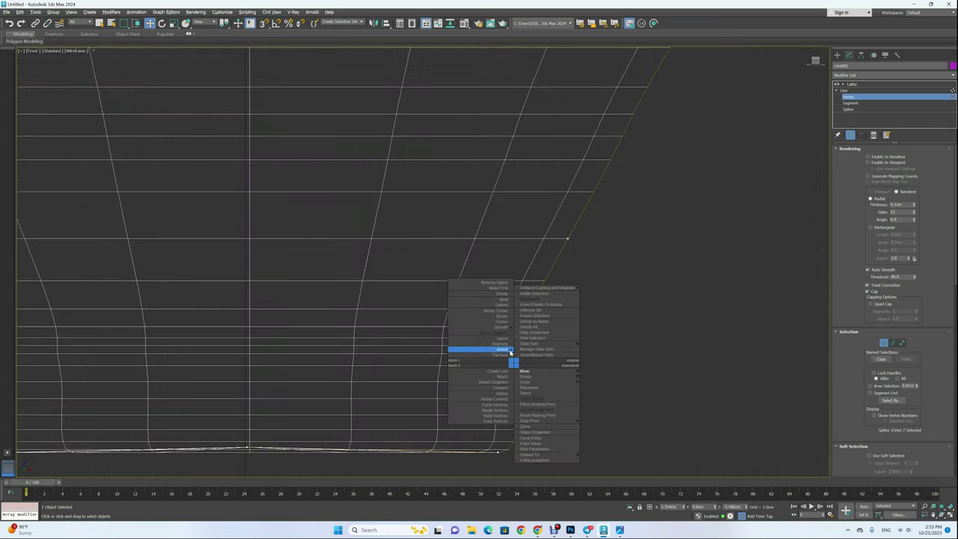
pyautogui.click(510, 318)
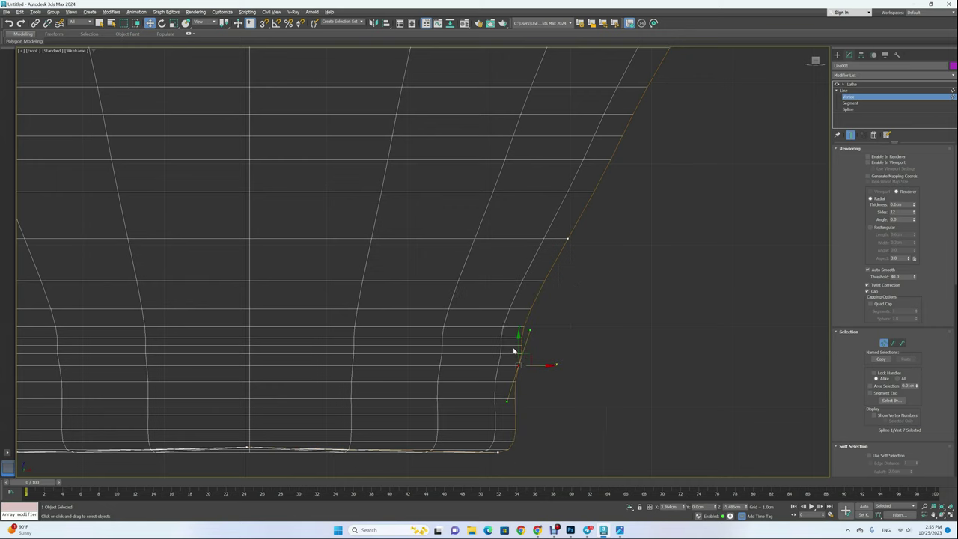
pyautogui.moveTo(507, 400); pyautogui.dragTo(518, 402)
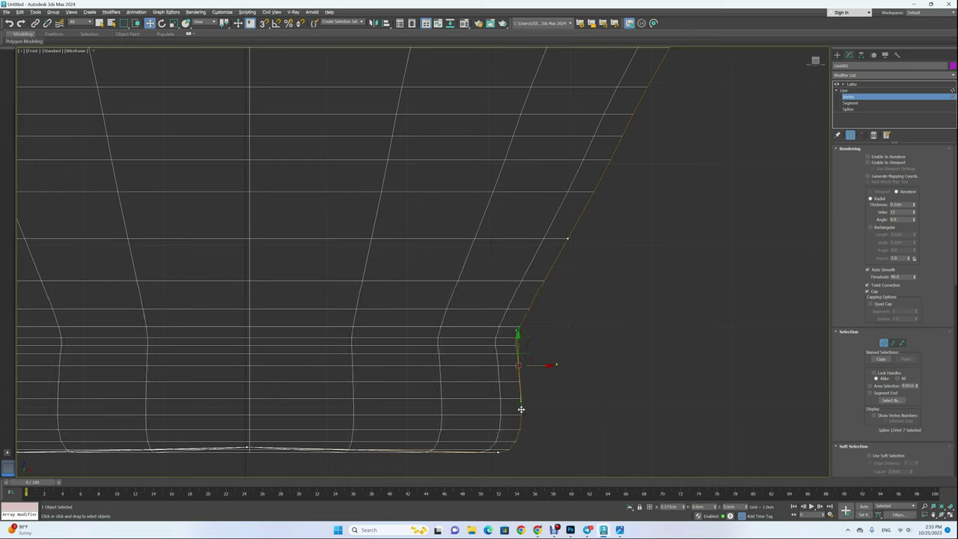
pyautogui.moveTo(531, 357); pyautogui.dragTo(530, 397)
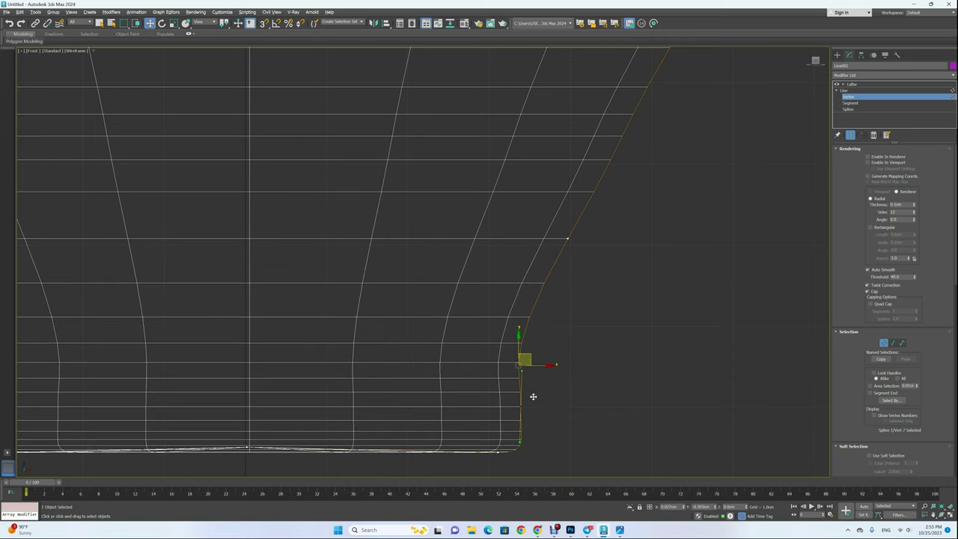
pyautogui.click(573, 342)
# Adjust the tangents and position of the lower body's profile vertices to straighten the wall between belly and foot.
pyautogui.click(567, 238)
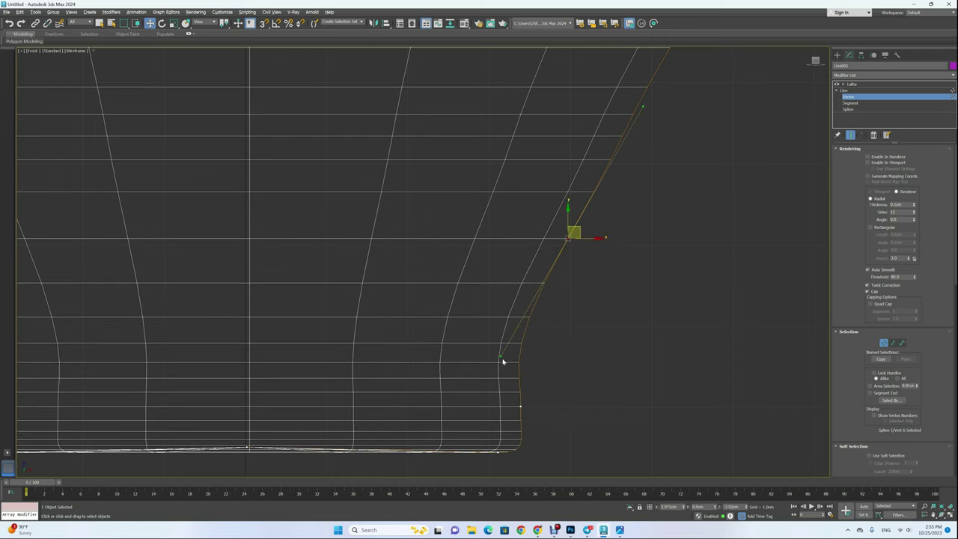
pyautogui.moveTo(502, 362); pyautogui.dragTo(511, 352)
pyautogui.scroll(-5, 592, 336)
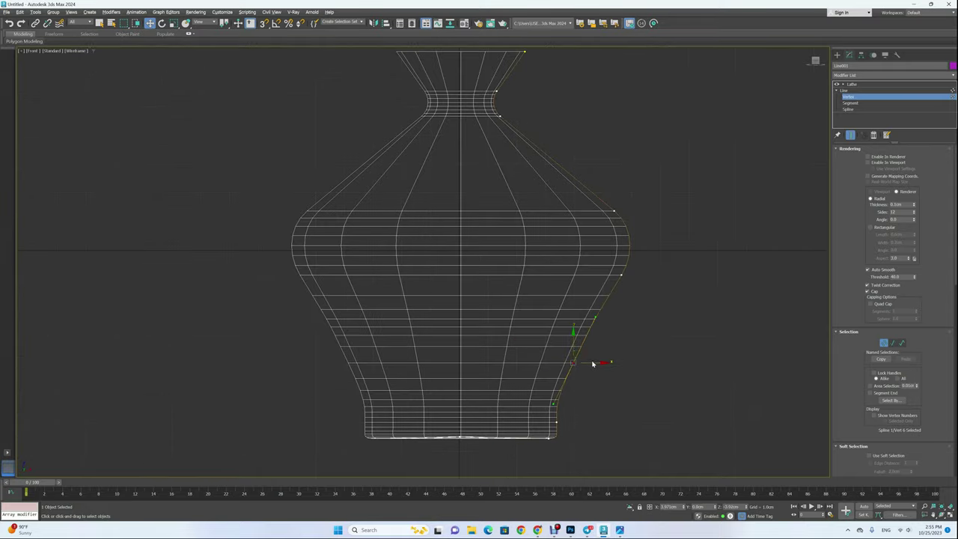
pyautogui.scroll(-5, 588, 363)
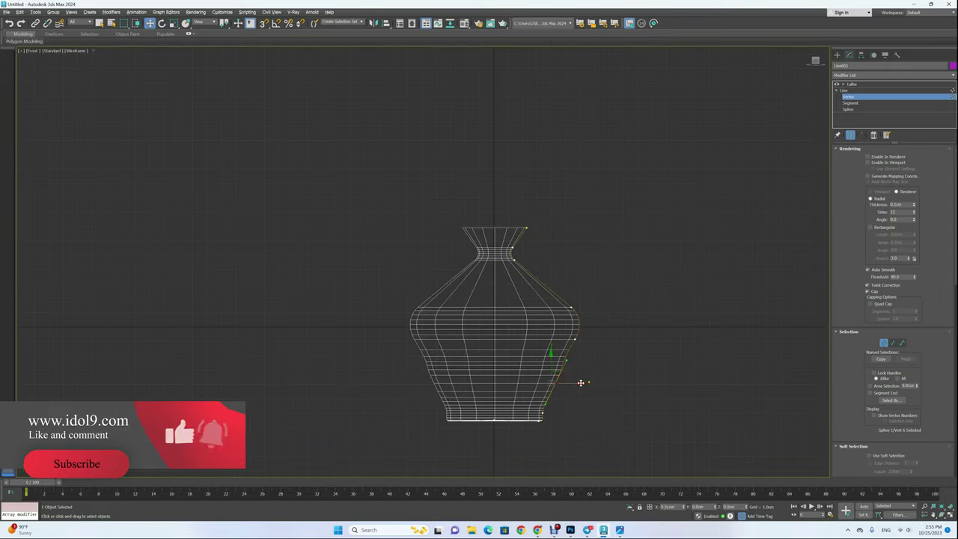
pyautogui.click(575, 339)
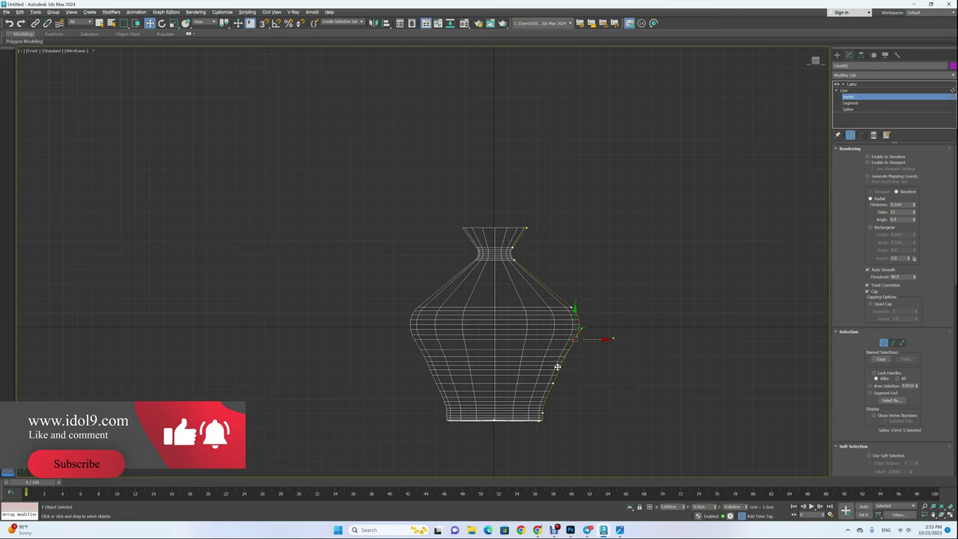
pyautogui.click(612, 400)
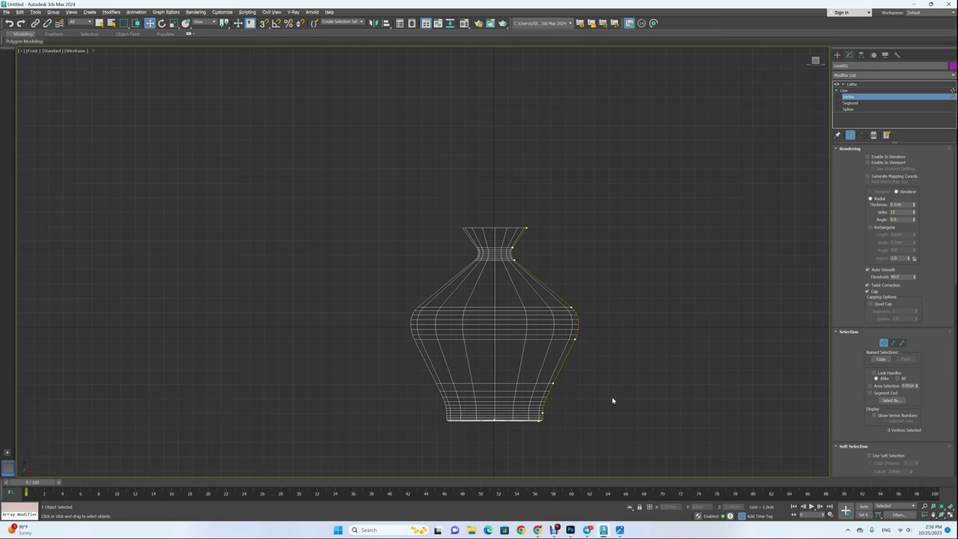
# Return to the Lathe level and move the vase up to a Z of about 4.48 cm so its base sits on the grid.
pyautogui.hotkey('alt', 'w')
pyautogui.moveTo(616, 364)
pyautogui.keyDown('alt'); pyautogui.mouseDown(button='middle')
pyautogui.moveTo(626, 342)
pyautogui.moveTo(585, 391)
pyautogui.moveTo(603, 365)
pyautogui.moveTo(637, 378)
pyautogui.moveTo(655, 367)
pyautogui.mouseUp(button='middle'); pyautogui.keyUp('alt')
pyautogui.click(851, 84)
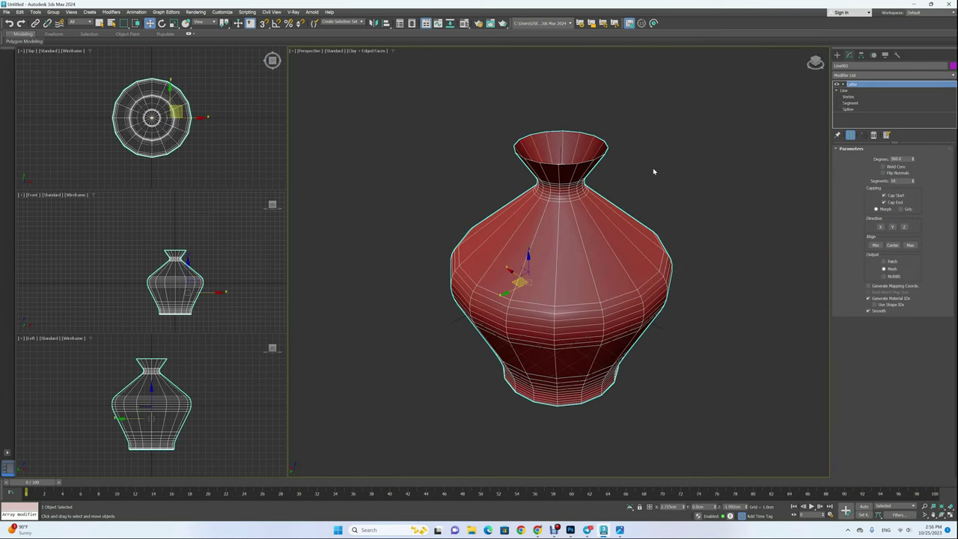
pyautogui.moveTo(534, 262); pyautogui.dragTo(548, 151)
pyautogui.keyDown('alt'); pyautogui.moveTo(547, 151); pyautogui.dragTo(577, 316, button='middle'); pyautogui.keyUp('alt')
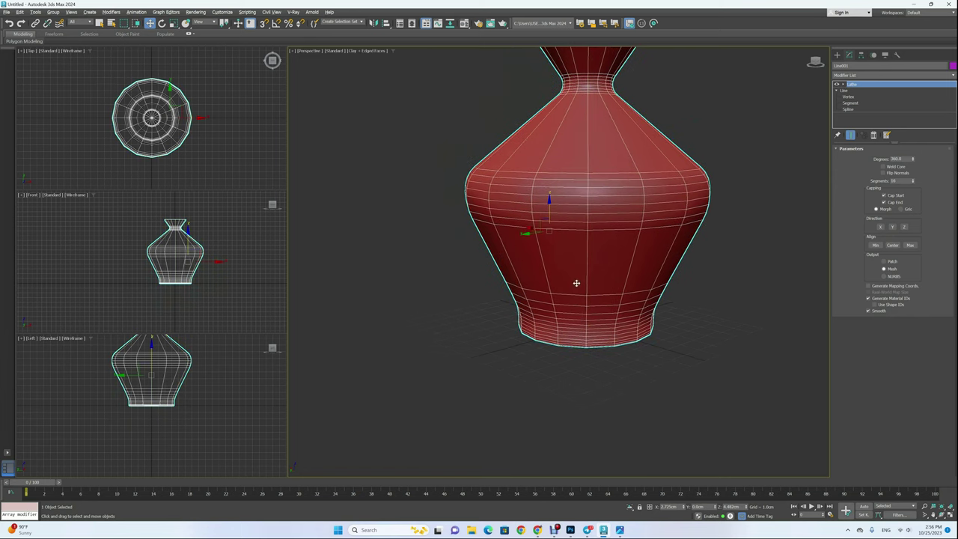
pyautogui.keyDown('alt'); pyautogui.moveTo(576, 282); pyautogui.dragTo(600, 279, button='middle'); pyautogui.keyUp('alt')
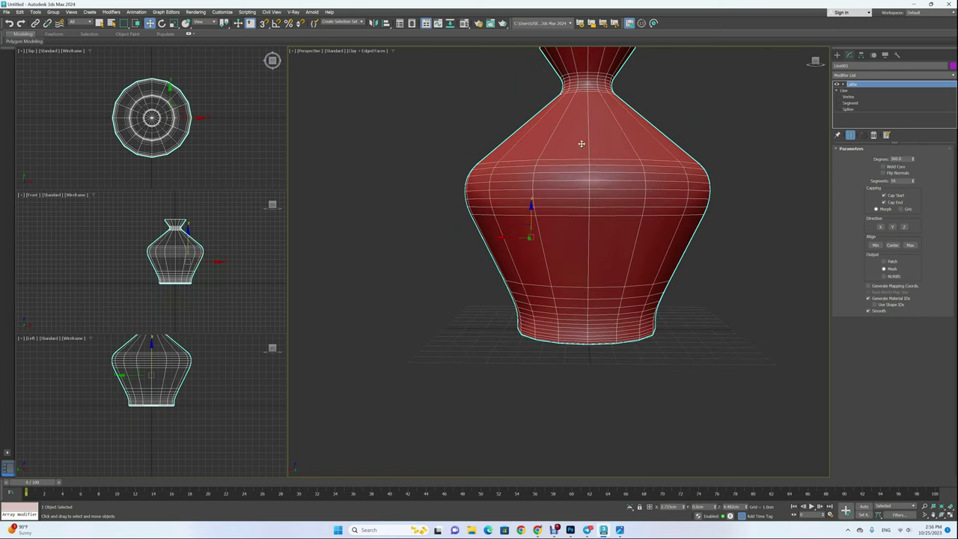
# Select the profile's shoulder and lower-wall segments and divide each with a Divide value of 5.
pyautogui.click(851, 97)
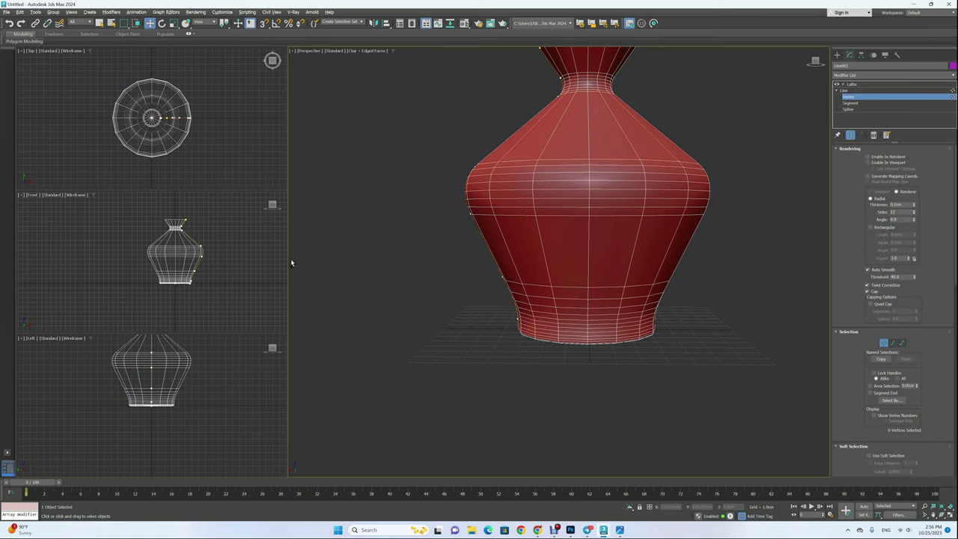
pyautogui.hotkey('alt', 'w')
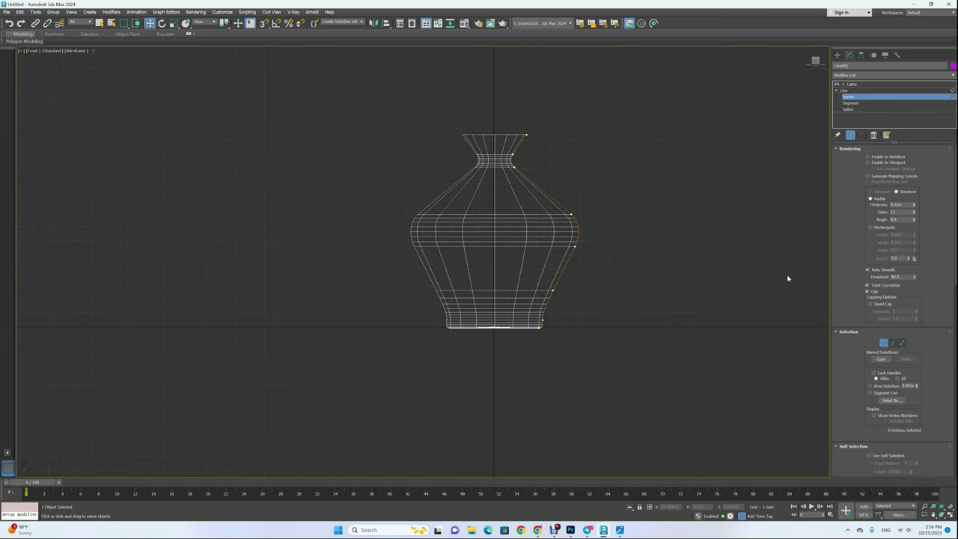
pyautogui.click(850, 135)
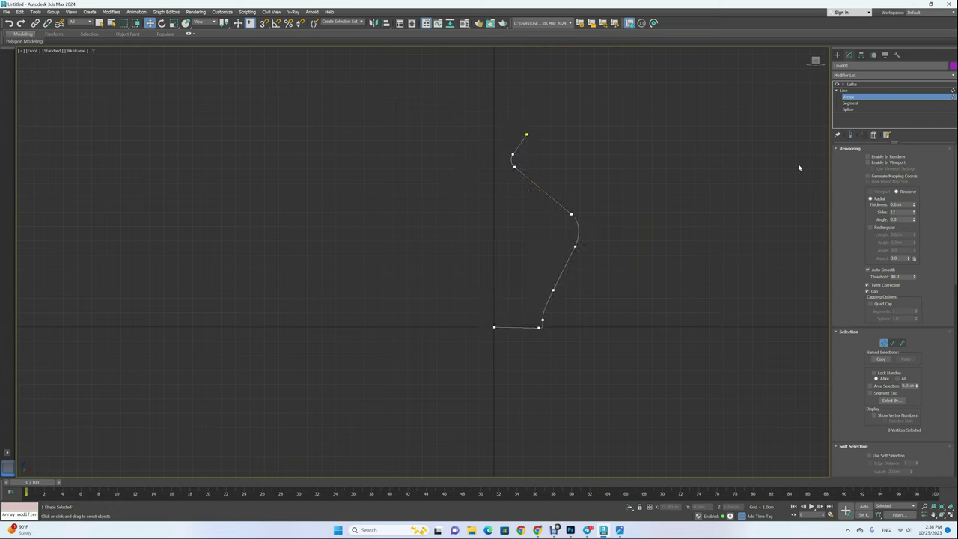
pyautogui.click(849, 105)
pyautogui.click(543, 191)
pyautogui.keyDown('ctrl'); pyautogui.click(577, 237); pyautogui.keyUp('ctrl')
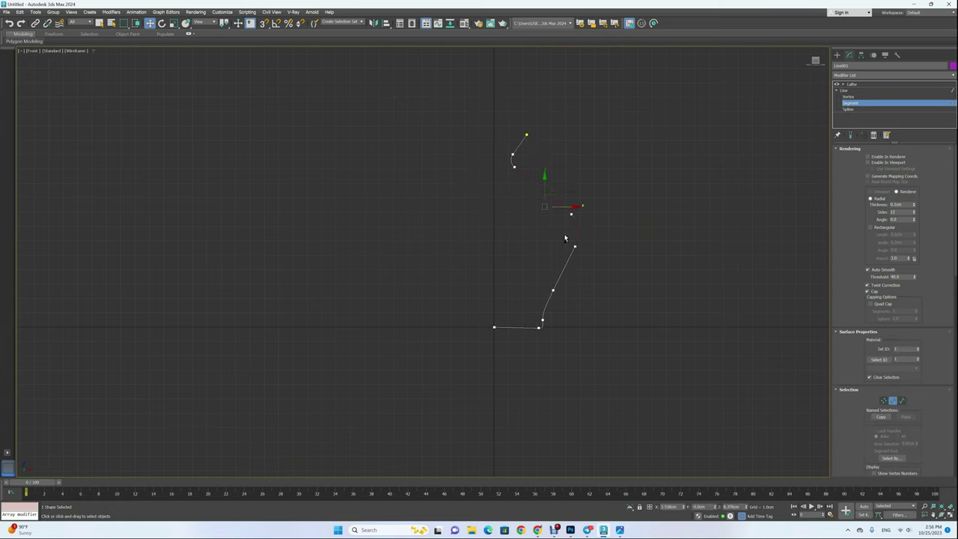
pyautogui.keyDown('ctrl'); pyautogui.click(562, 267); pyautogui.keyUp('ctrl')
pyautogui.hotkey('alt', 'w')
pyautogui.rightClick(570, 291)
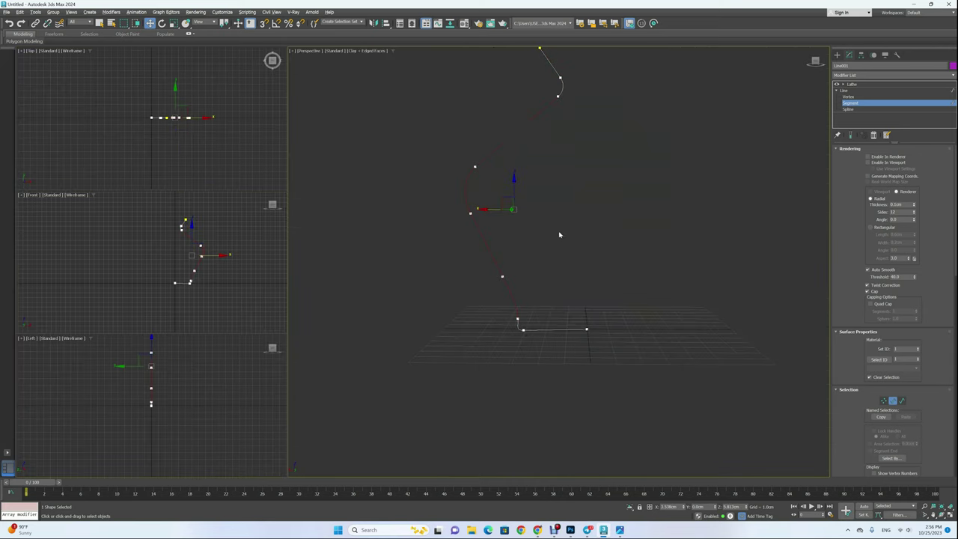
pyautogui.moveTo(560, 235); pyautogui.dragTo(565, 290, button='middle')
pyautogui.click(849, 135)
pyautogui.keyDown('alt'); pyautogui.moveTo(561, 235); pyautogui.dragTo(606, 236, button='middle'); pyautogui.keyUp('alt')
pyautogui.keyDown('alt'); pyautogui.moveTo(484, 250); pyautogui.dragTo(528, 243, button='middle'); pyautogui.keyUp('alt')
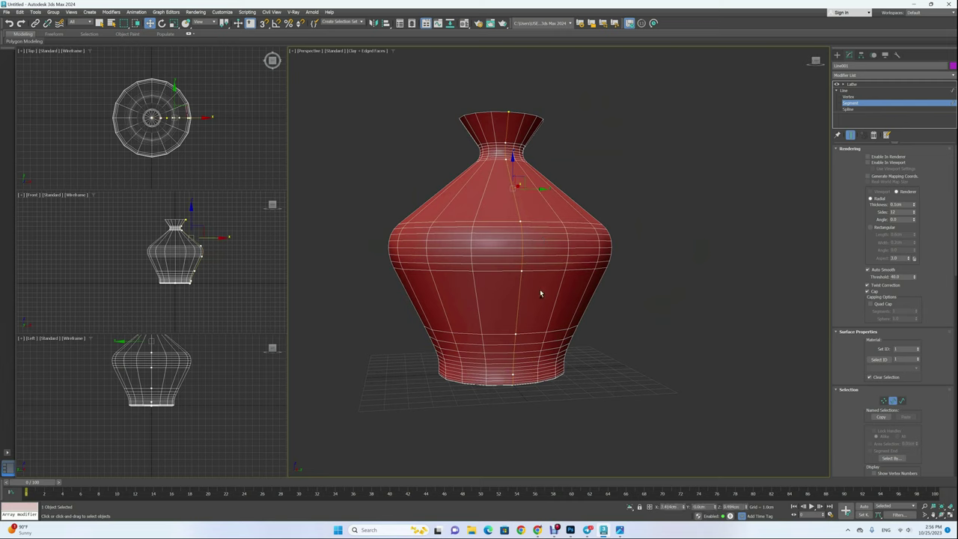
pyautogui.scroll(-10, 925, 317)
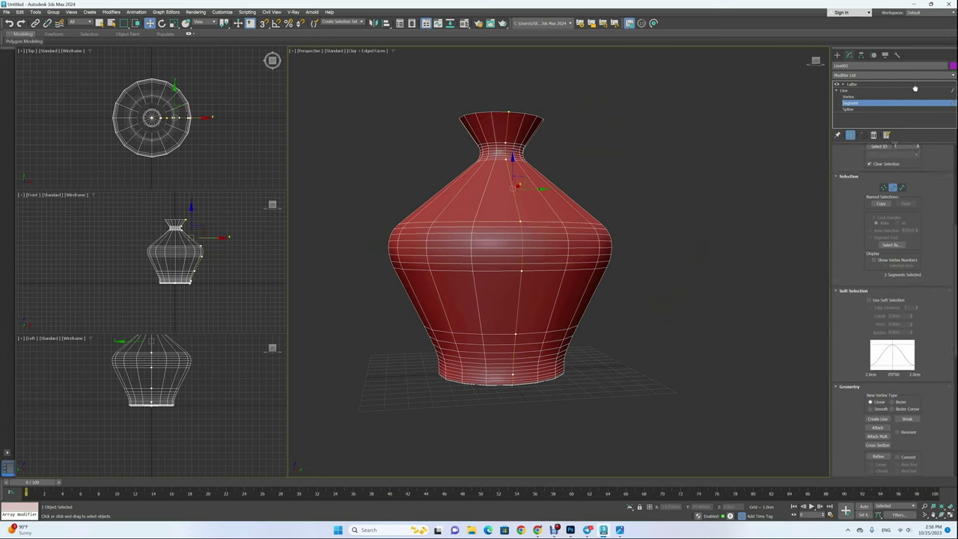
pyautogui.scroll(-5, 853, 307)
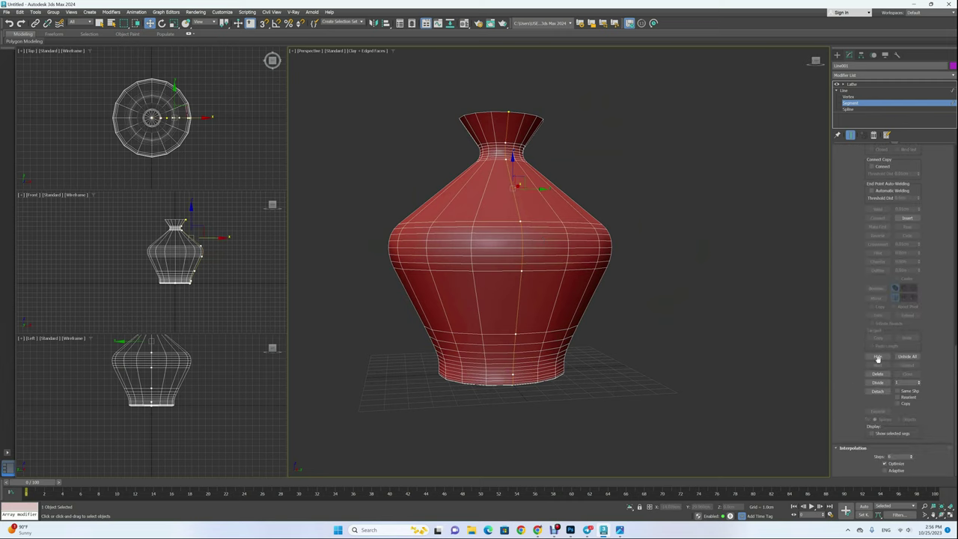
pyautogui.click(898, 382)
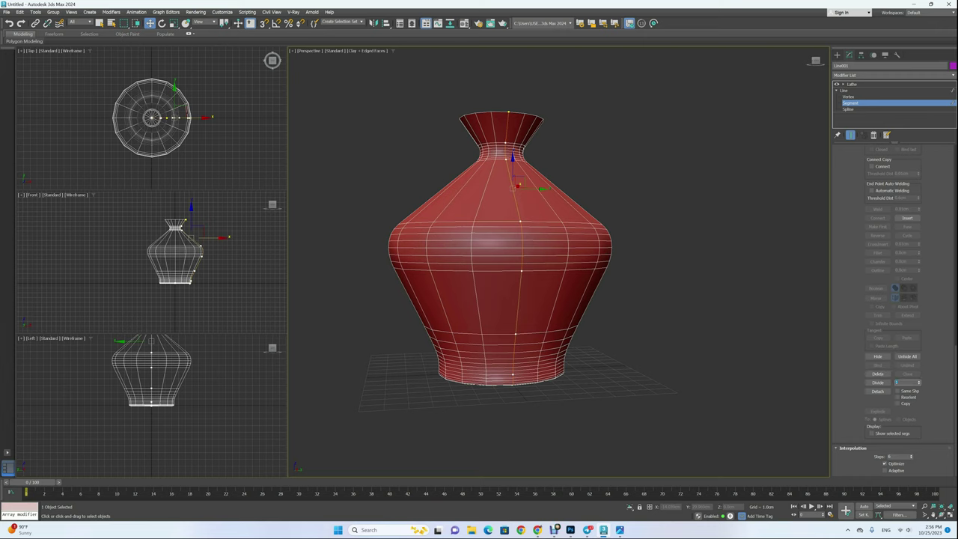
pyautogui.write('5')
pyautogui.click(877, 382)
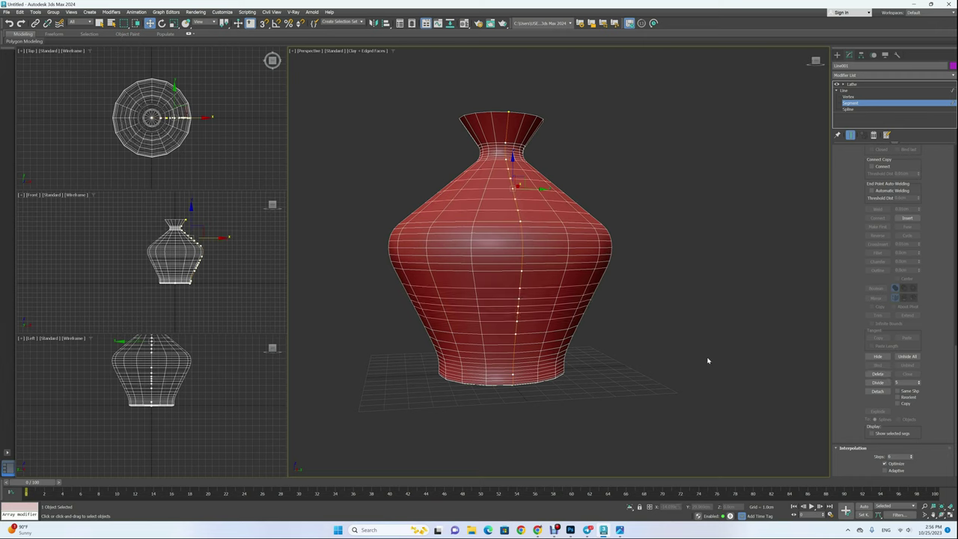
# Divide the flared mouth segment with a value of 5, and divide the short segment just below the belly.
pyautogui.keyDown('alt'); pyautogui.moveTo(612, 315); pyautogui.dragTo(556, 193, button='middle'); pyautogui.keyUp('alt')
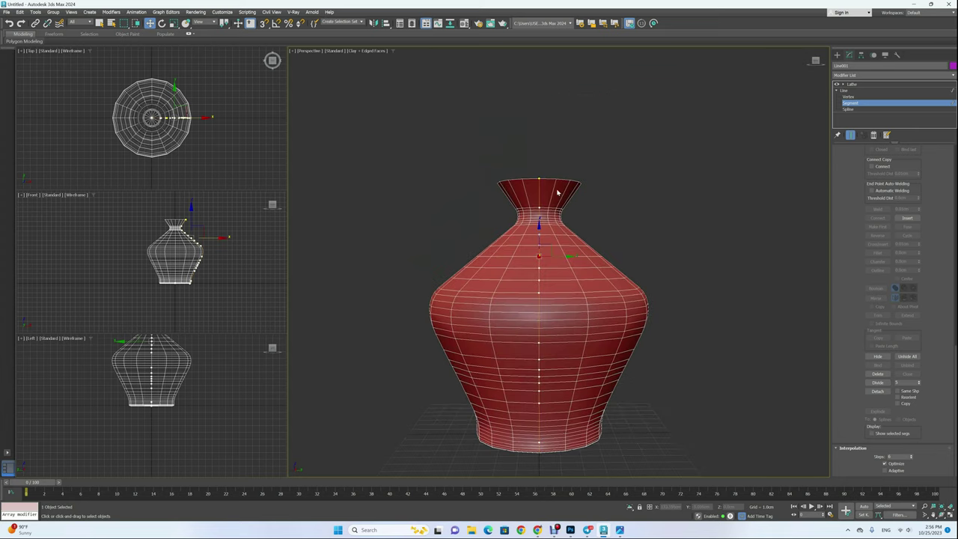
pyautogui.click(534, 197)
pyautogui.click(877, 382)
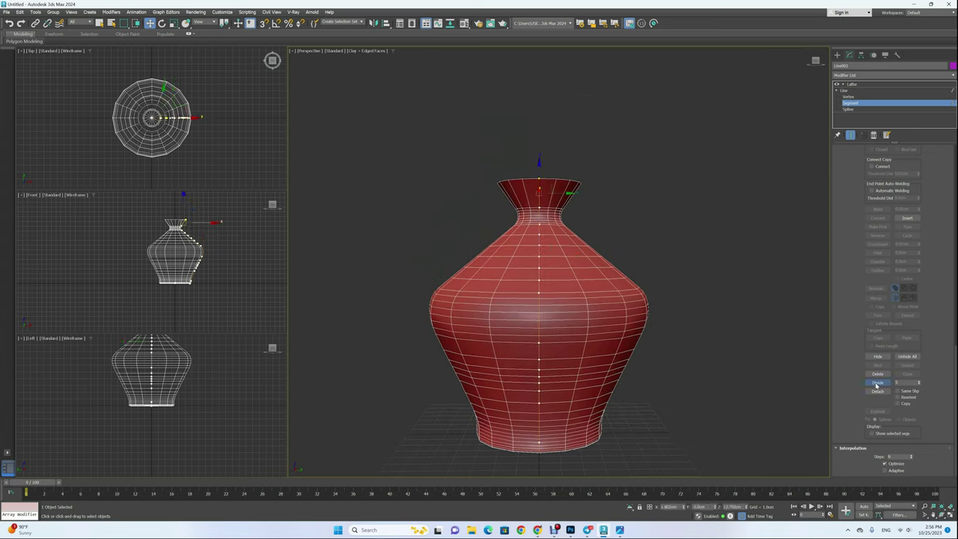
pyautogui.keyDown('alt'); pyautogui.moveTo(620, 345); pyautogui.dragTo(610, 346, button='middle'); pyautogui.keyUp('alt')
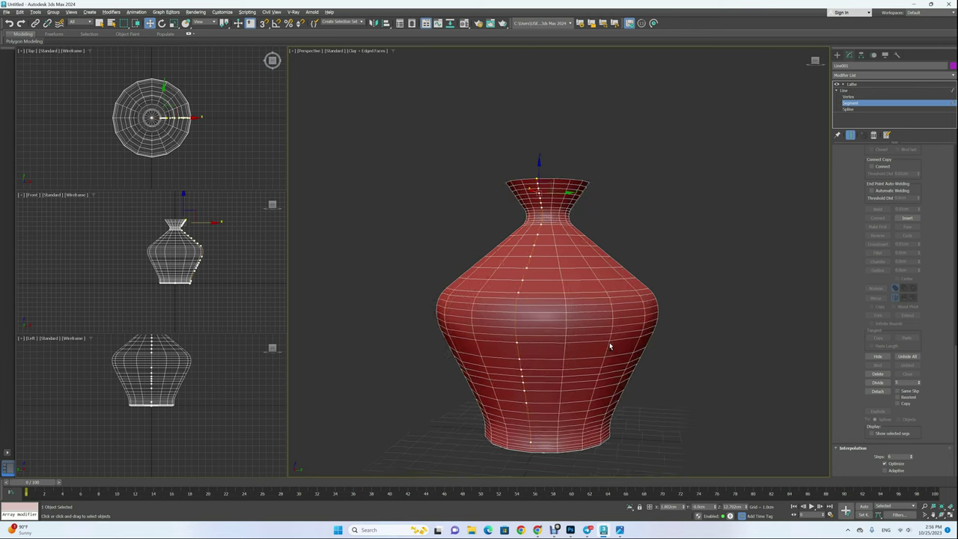
pyautogui.click(516, 354)
pyautogui.click(921, 386)
pyautogui.keyDown('alt'); pyautogui.moveTo(703, 379); pyautogui.dragTo(623, 365, button='middle'); pyautogui.keyUp('alt')
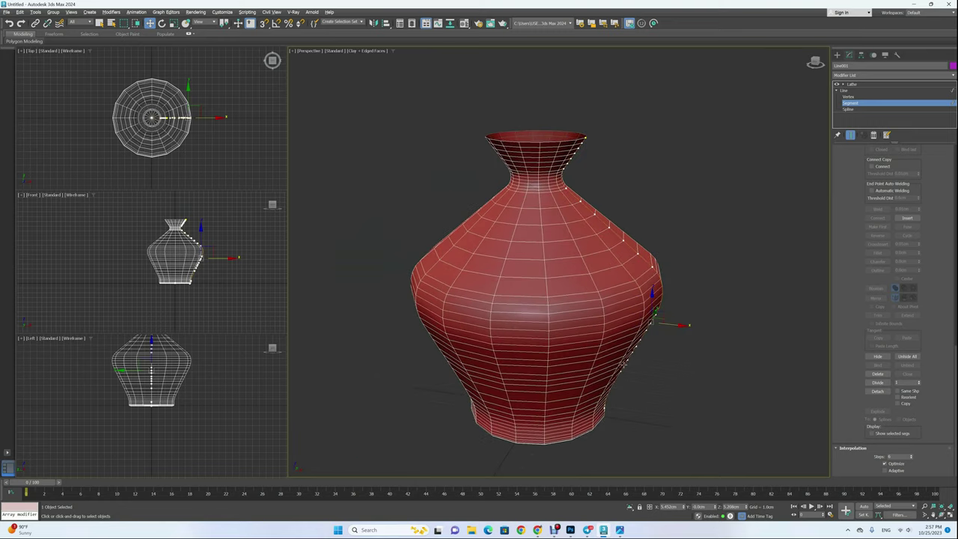
# Return to the Lathe level and raise its segments to 55.
pyautogui.click(853, 84)
pyautogui.moveTo(912, 181); pyautogui.dragTo(914, 171)
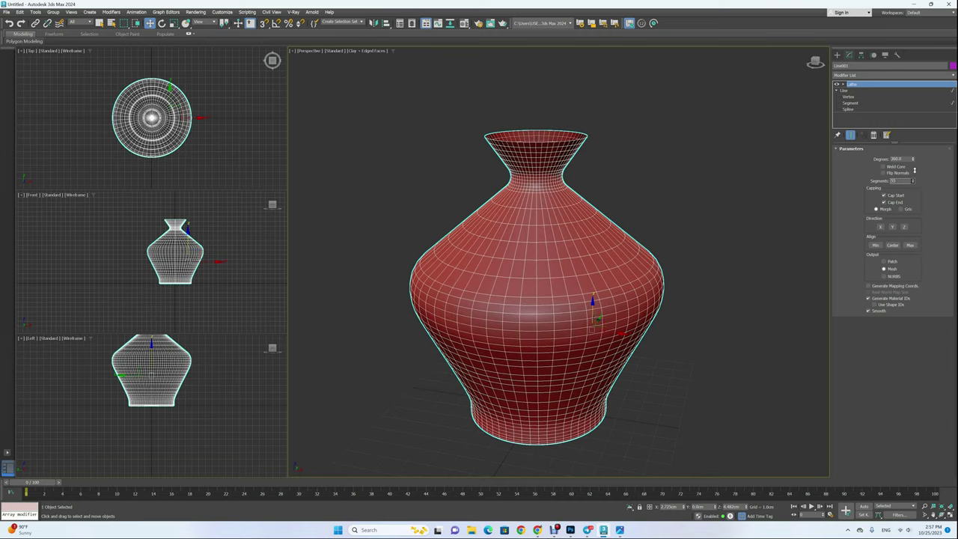
pyautogui.keyDown('alt'); pyautogui.moveTo(539, 267); pyautogui.dragTo(568, 246, button='middle'); pyautogui.keyUp('alt')
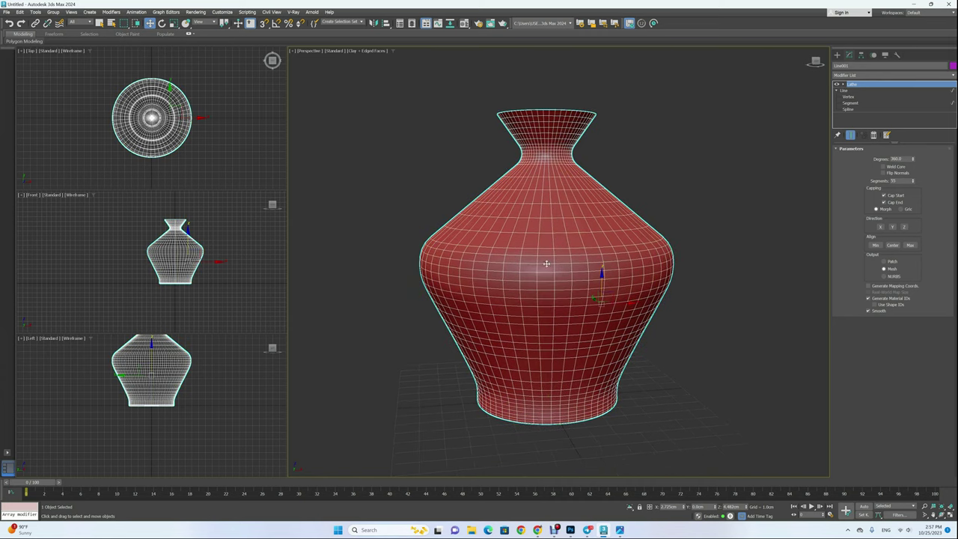
pyautogui.click(850, 97)
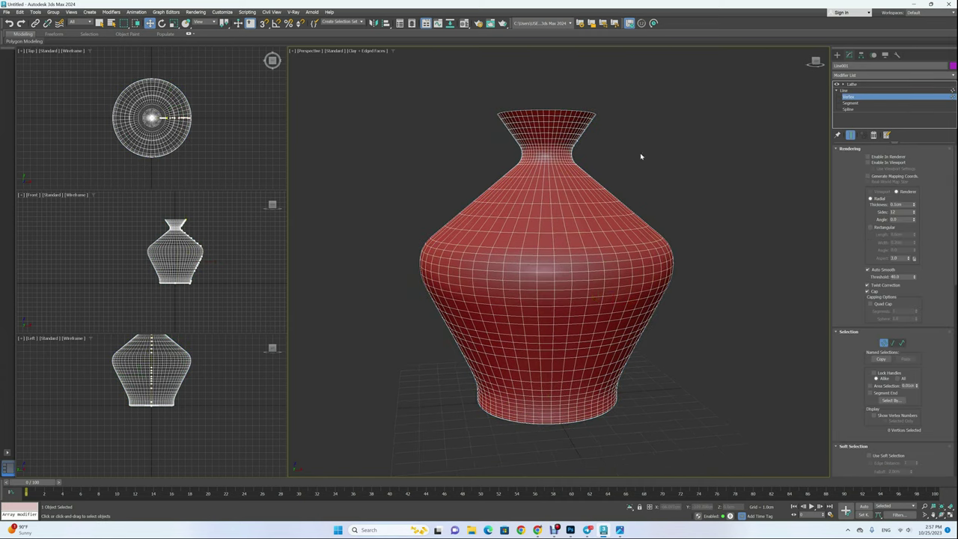
pyautogui.hotkey('alt', 'w')
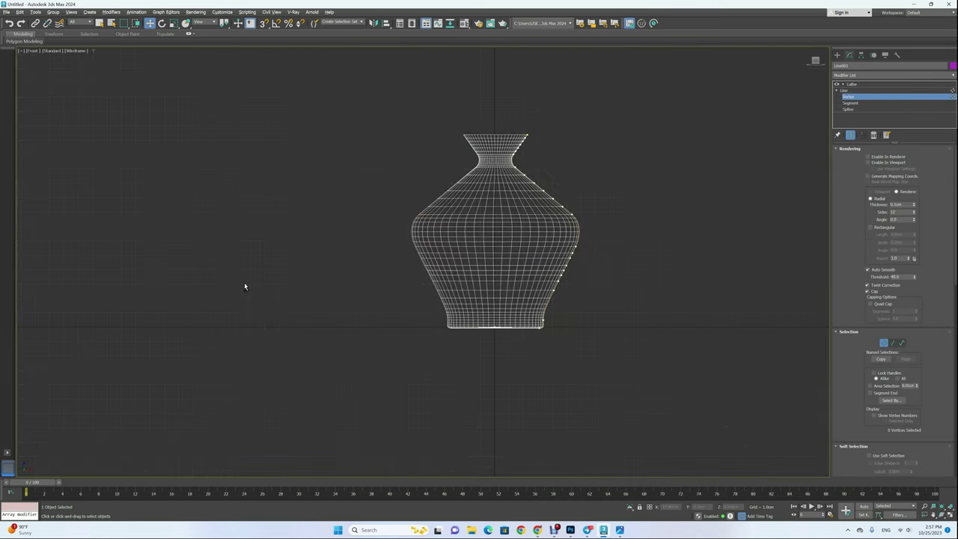
pyautogui.hotkey('alt', 'w')
pyautogui.keyDown('alt'); pyautogui.moveTo(623, 283); pyautogui.dragTo(628, 292, button='middle'); pyautogui.keyUp('alt')
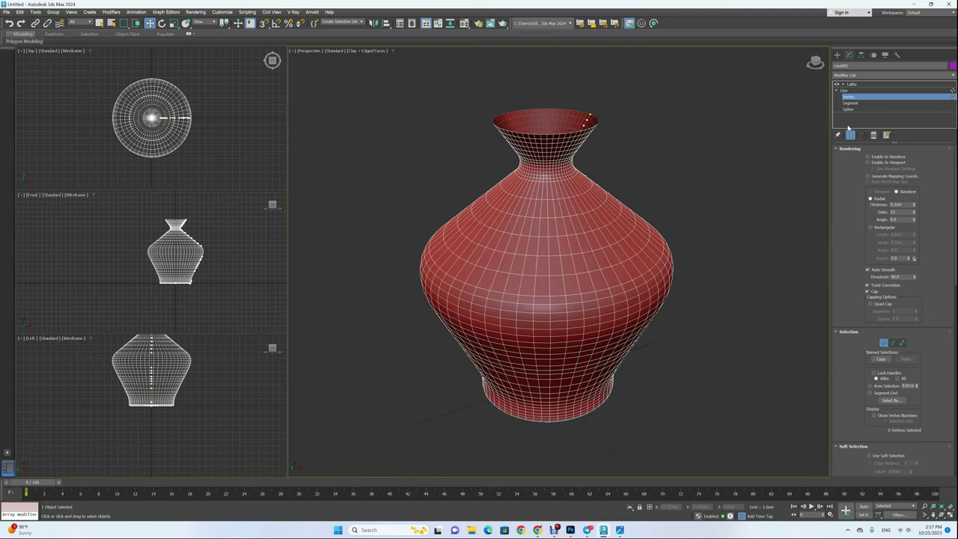
pyautogui.click(852, 83)
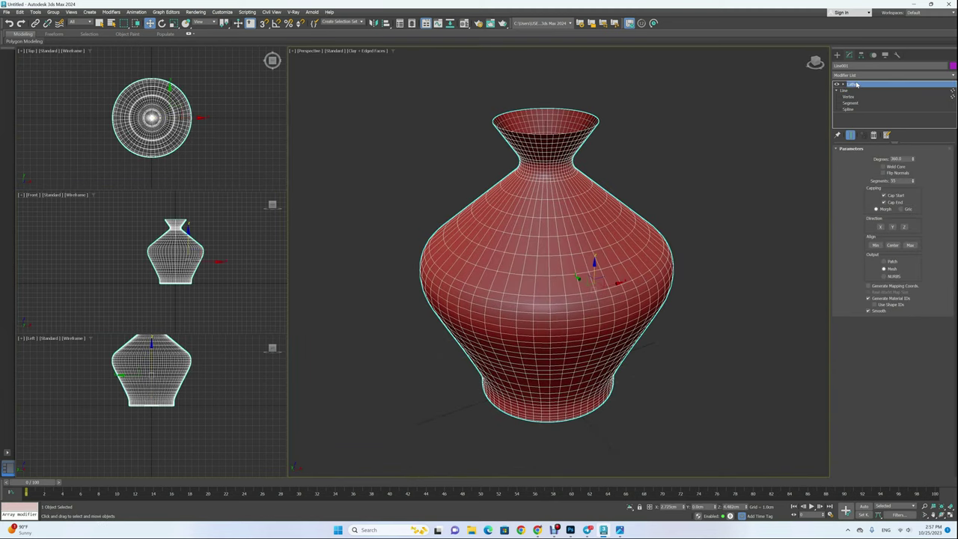
# Add a Noise modifier above the Lathe and set its X and Y strength to 1.0 cm.
pyautogui.click(857, 75)
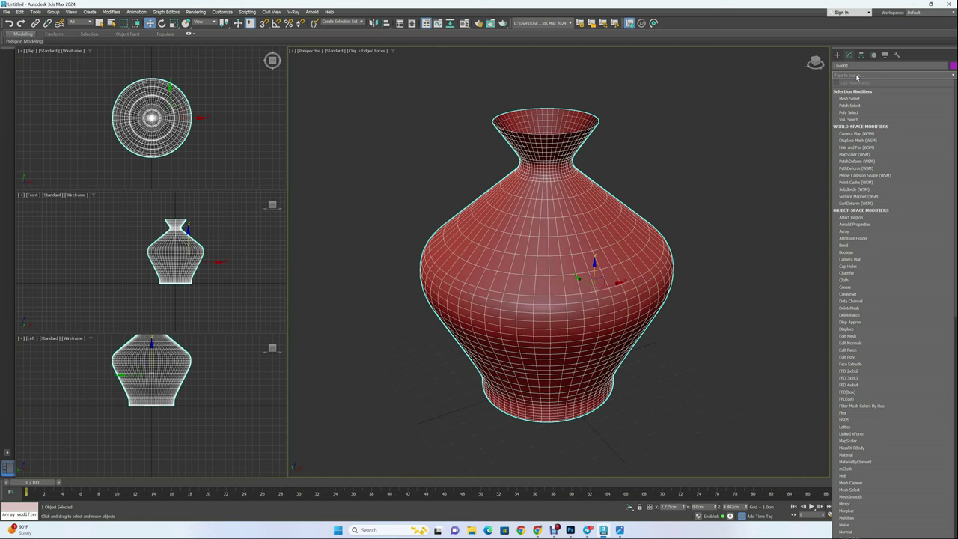
pyautogui.write('n')
pyautogui.click(853, 93)
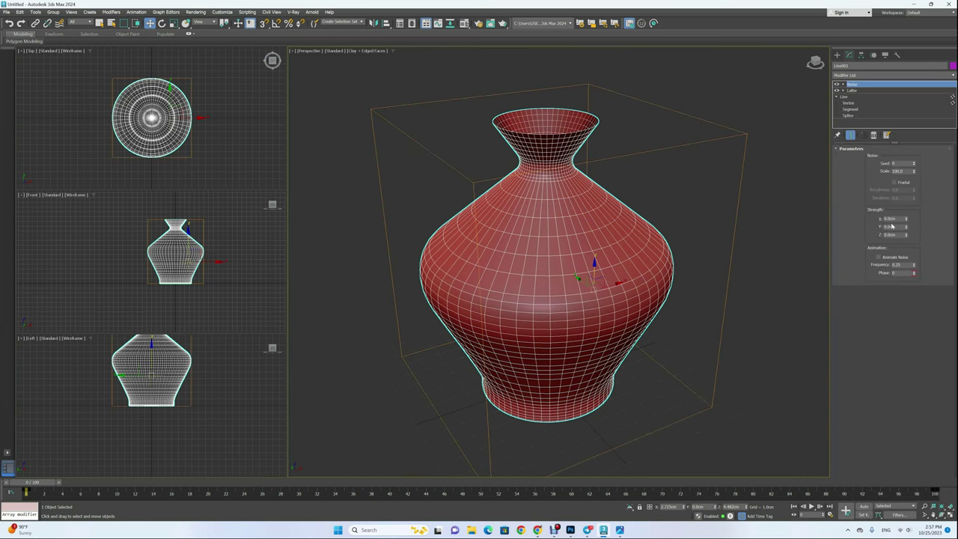
pyautogui.moveTo(906, 227); pyautogui.dragTo(907, 223)
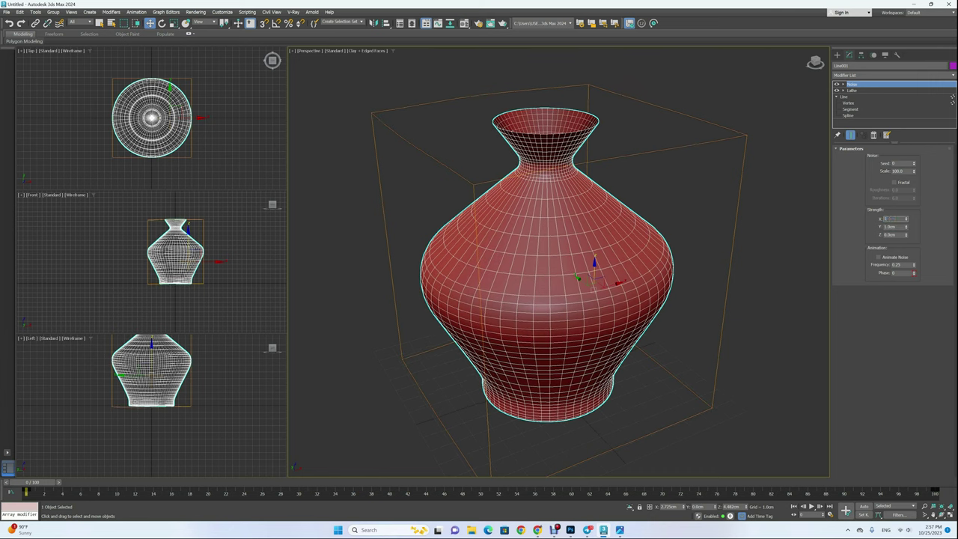
pyautogui.press('Return')
# Adjust the Noise scale through values such as 25.0 and 21.45, settling on 28.1 for the vase's deformation.
pyautogui.moveTo(913, 174); pyautogui.dragTo(915, 191)
pyautogui.keyDown('alt'); pyautogui.moveTo(602, 279); pyautogui.dragTo(607, 256, button='middle'); pyautogui.keyUp('alt')
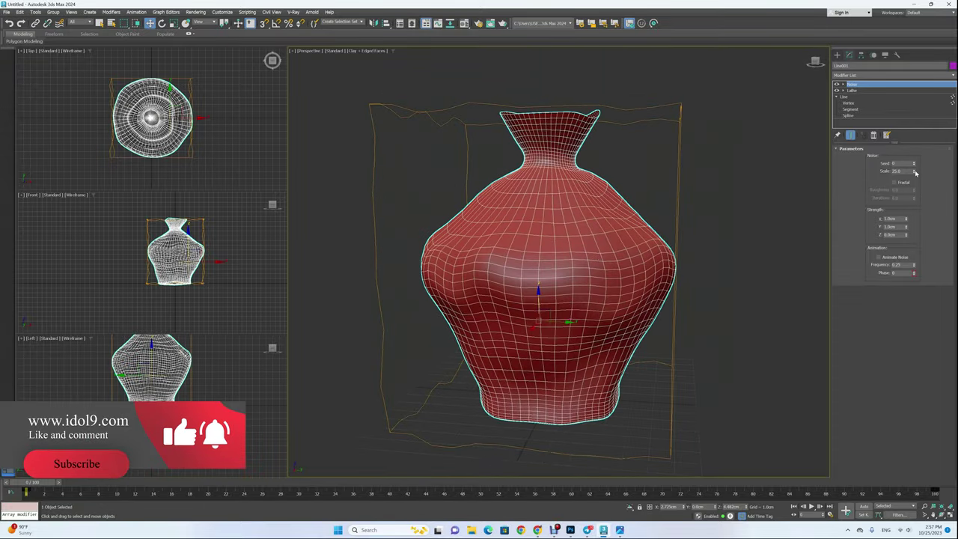
pyautogui.moveTo(914, 173); pyautogui.dragTo(914, 163)
pyautogui.keyDown('alt'); pyautogui.moveTo(676, 239); pyautogui.dragTo(629, 235, button='middle'); pyautogui.keyUp('alt')
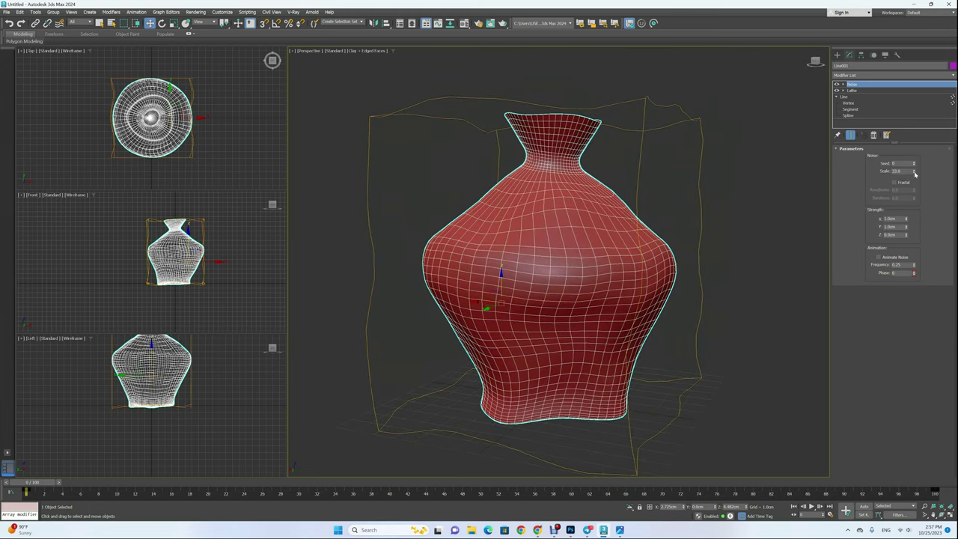
pyautogui.moveTo(915, 174)
pyautogui.mouseDown()
pyautogui.moveTo(914, 162)
pyautogui.moveTo(920, 181)
pyautogui.mouseUp()
pyautogui.keyDown('alt'); pyautogui.moveTo(558, 246); pyautogui.dragTo(632, 244, button='middle'); pyautogui.keyUp('alt')
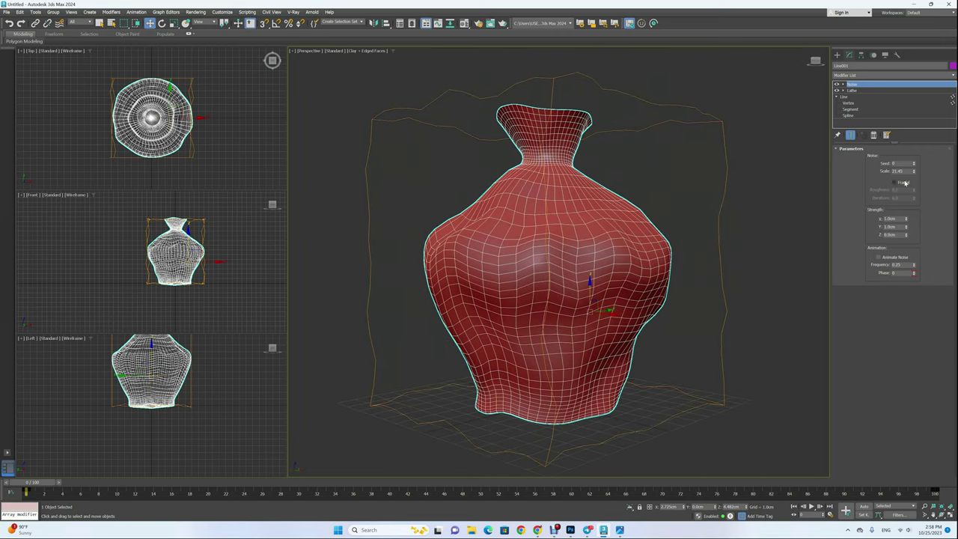
pyautogui.moveTo(914, 173); pyautogui.dragTo(914, 162)
pyautogui.keyDown('alt'); pyautogui.moveTo(652, 289); pyautogui.dragTo(592, 257, button='middle'); pyautogui.keyUp('alt')
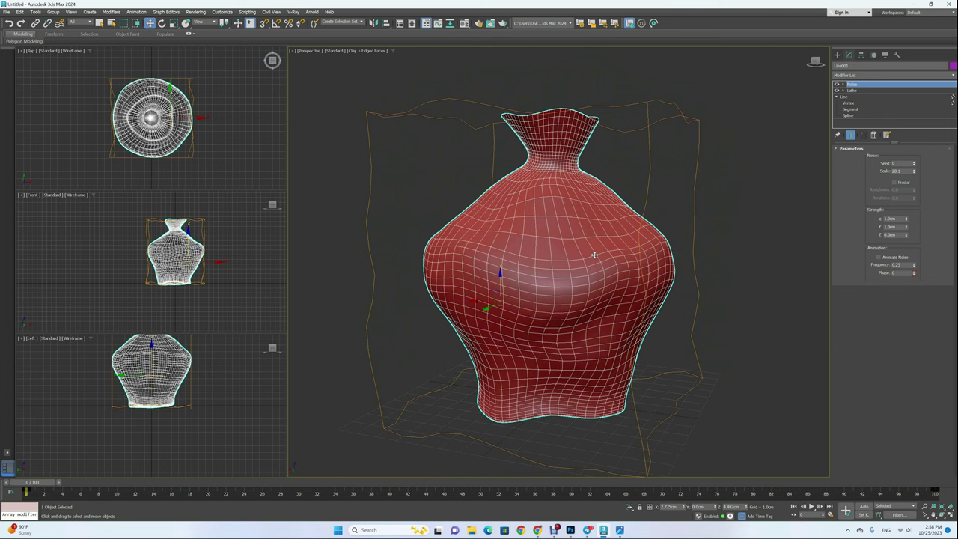
# Convert the vase to an Editable Poly and select all its horizontal edges by applying Loop and Ring to one shoulder edge.
pyautogui.click(675, 350)
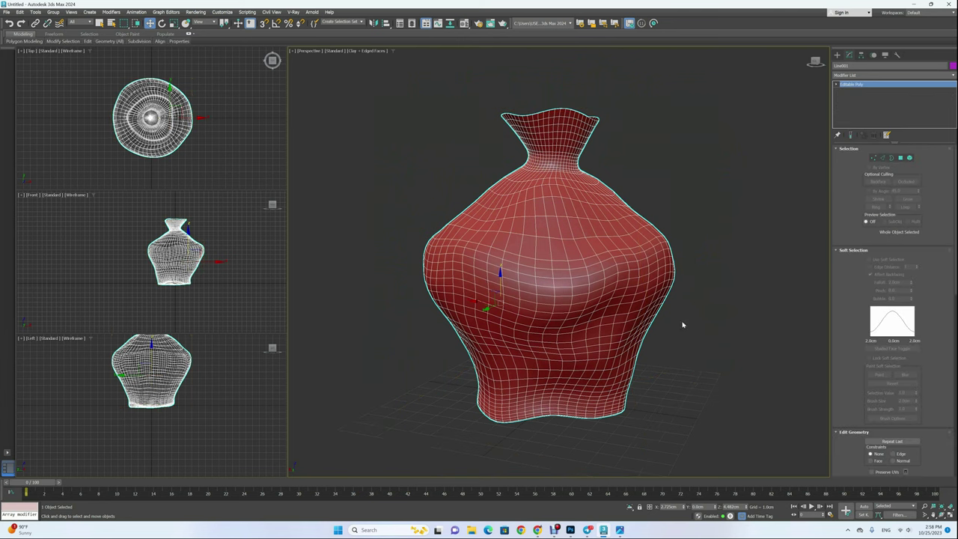
pyautogui.keyDown('alt'); pyautogui.moveTo(620, 285); pyautogui.dragTo(595, 298, button='middle'); pyautogui.keyUp('alt')
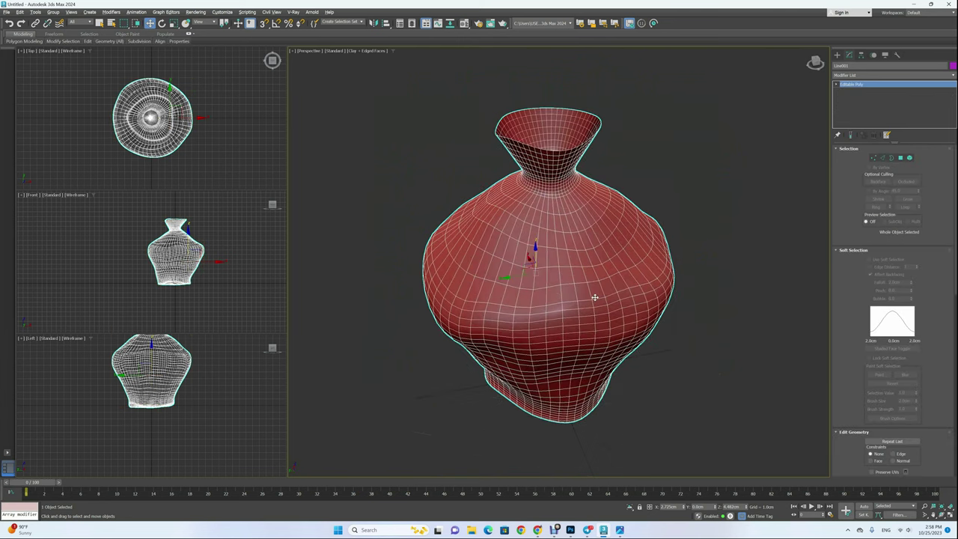
pyautogui.click(886, 158)
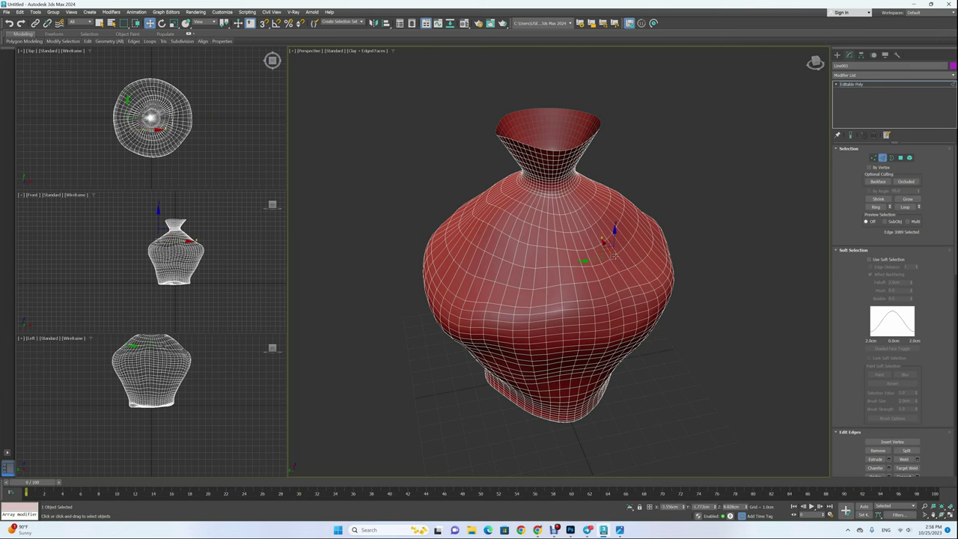
pyautogui.scroll(5, 614, 256)
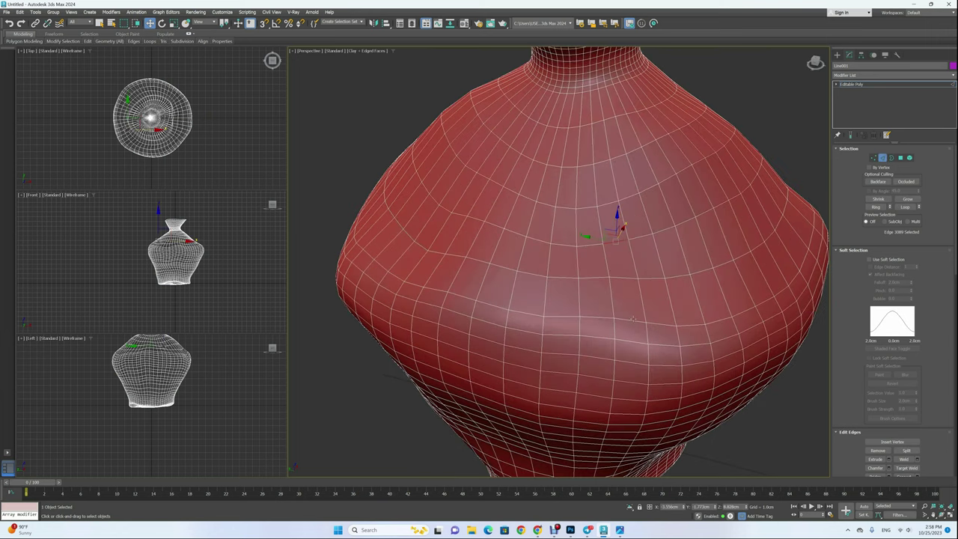
pyautogui.click(910, 207)
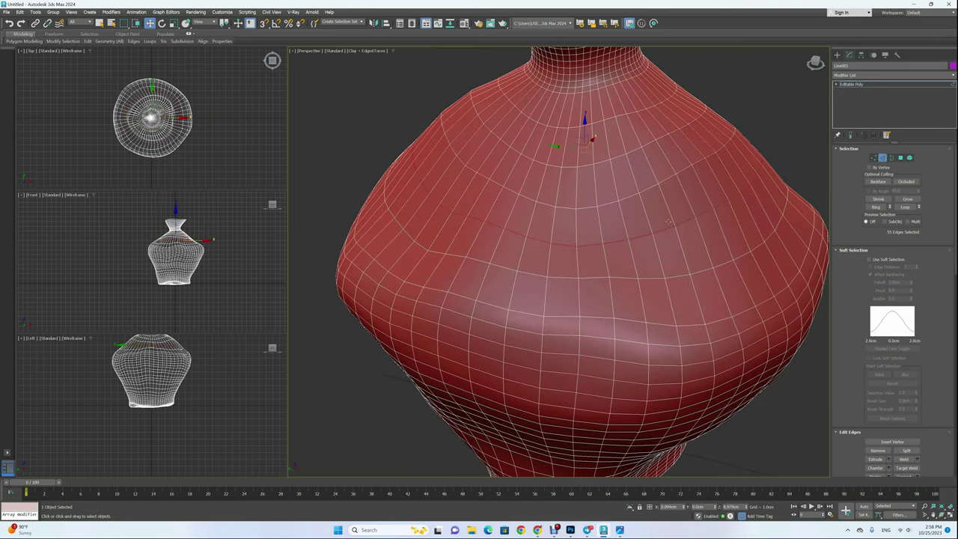
pyautogui.click(879, 207)
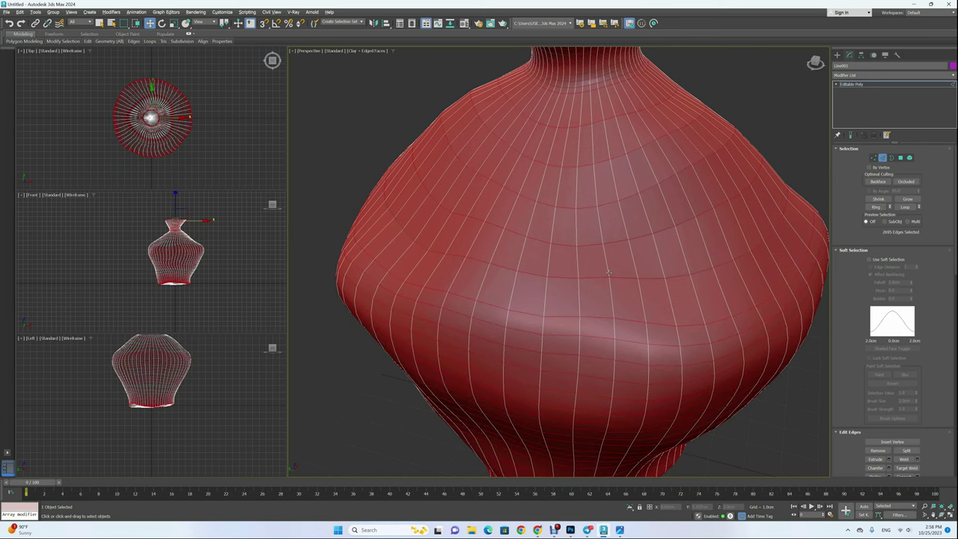
pyautogui.keyDown('alt'); pyautogui.moveTo(608, 272); pyautogui.dragTo(666, 258, button='middle'); pyautogui.keyUp('alt')
pyautogui.scroll(-5, 631, 276)
# Remove the lowest edge loops at the vase's base from the edge selection in the Front view.
pyautogui.hotkey('alt', 'w')
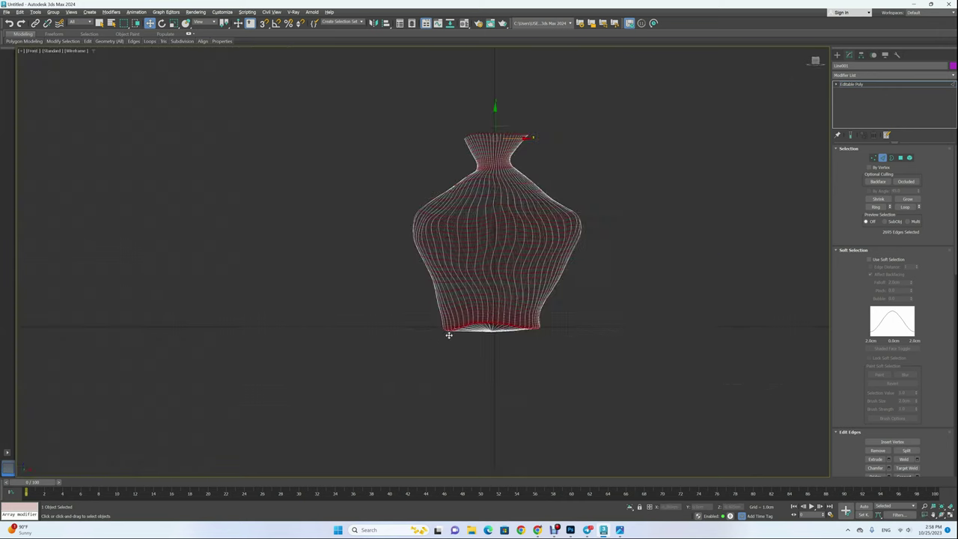
pyautogui.scroll(5, 505, 330)
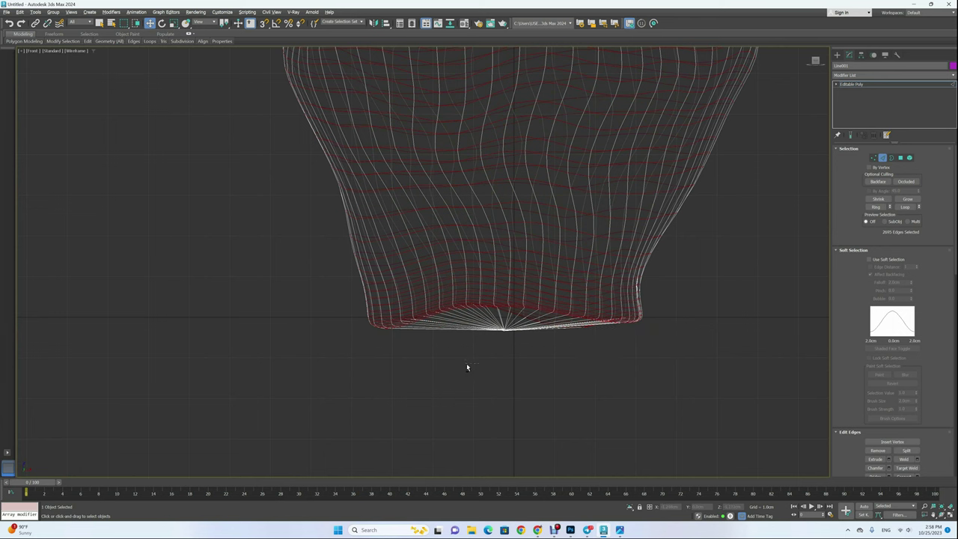
pyautogui.scroll(2, 507, 305)
pyautogui.scroll(2, 506, 305)
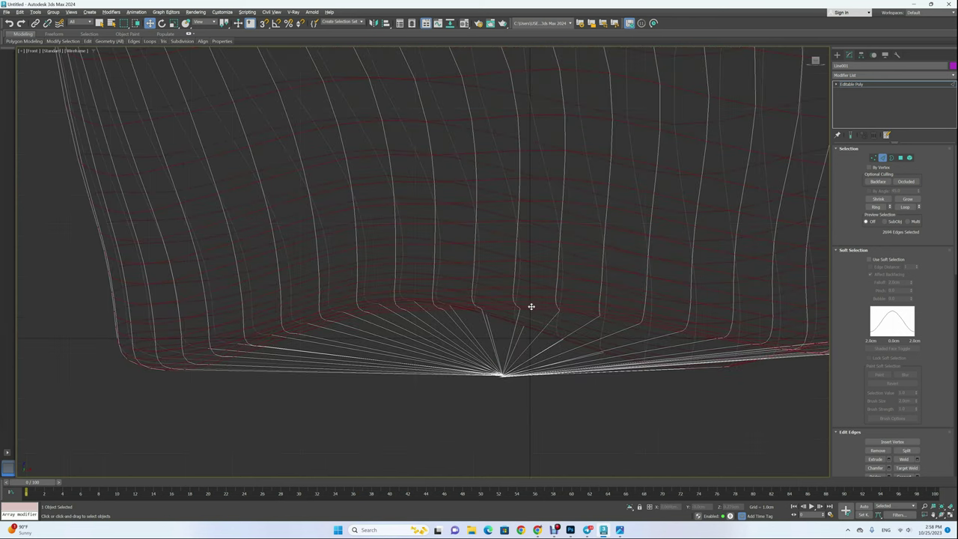
pyautogui.scroll(-4, 618, 375)
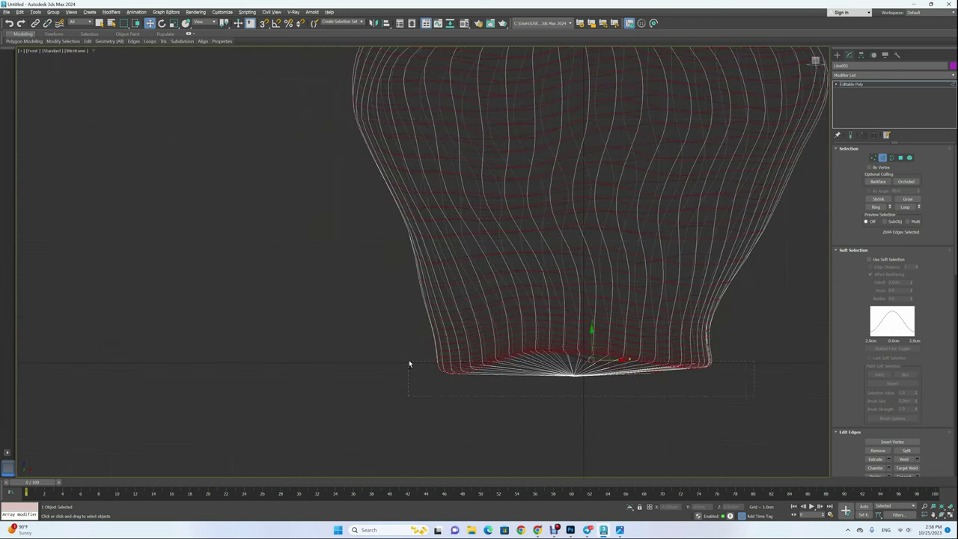
pyautogui.keyDown('alt'); pyautogui.moveTo(411, 352); pyautogui.dragTo(410, 353); pyautogui.keyUp('alt')
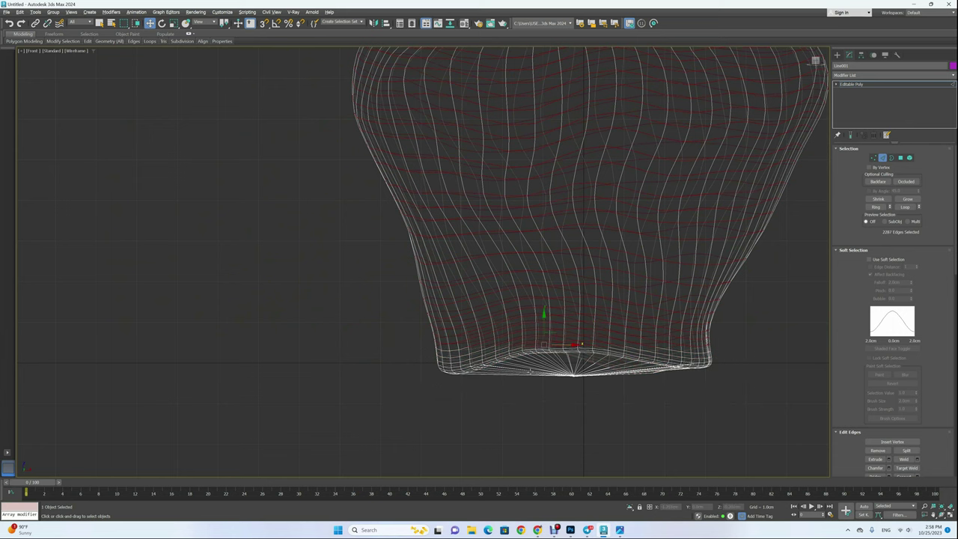
pyautogui.hotkey('ctrl', 'z')
pyautogui.hotkey('alt', 'w')
pyautogui.middleClick(605, 376)
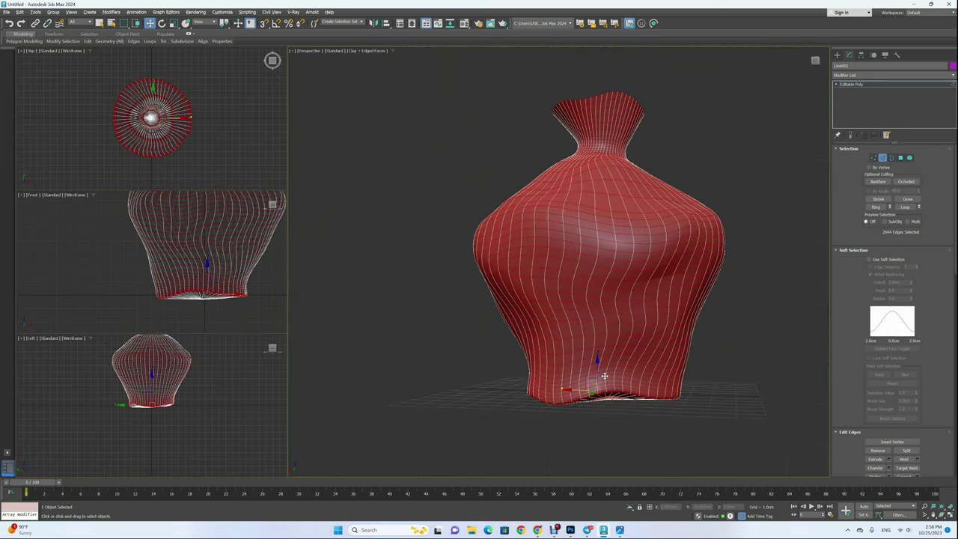
# Extrude the selected horizontal edges with a height of about 0.144 cm and a width of about 0.124 cm.
pyautogui.scroll(5, 603, 395)
pyautogui.scroll(-5, 607, 383)
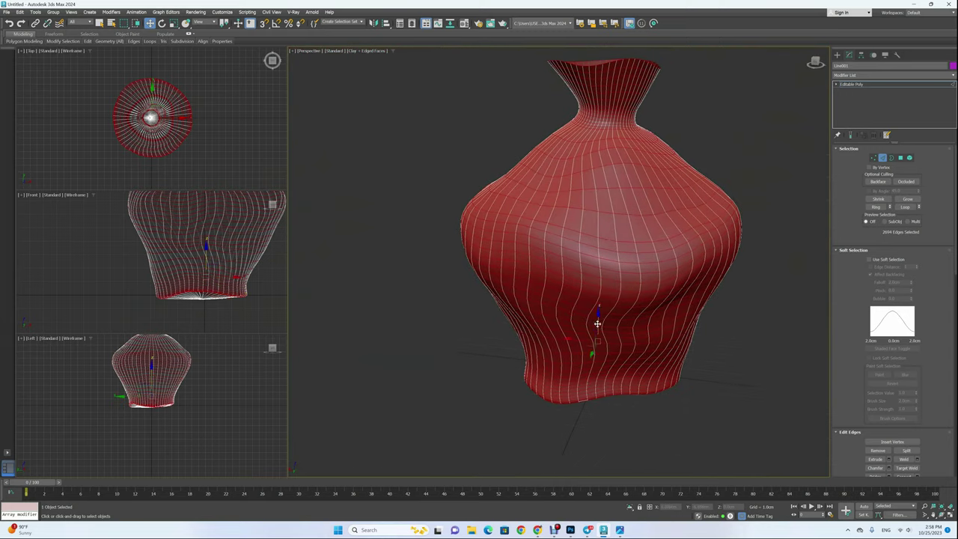
pyautogui.scroll(3, 598, 326)
pyautogui.scroll(-5, 863, 290)
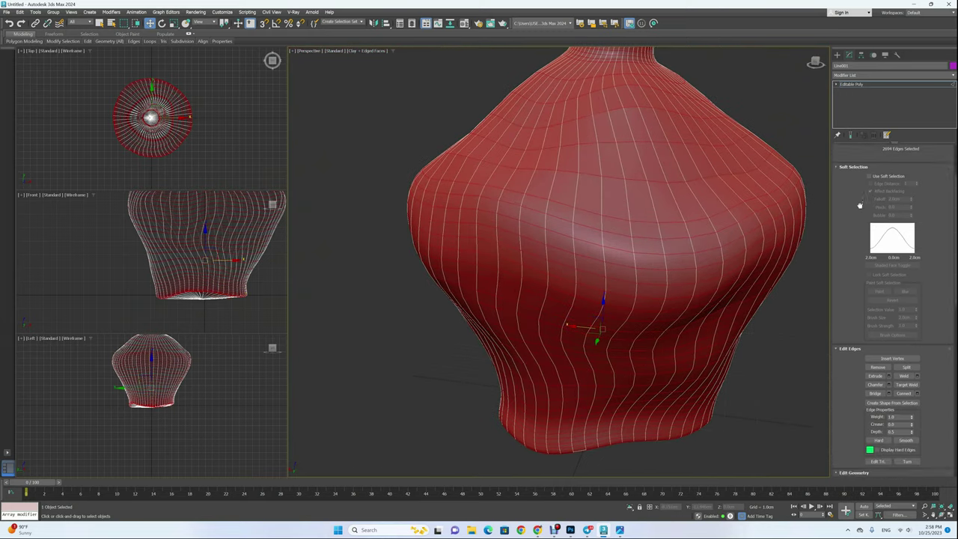
pyautogui.click(888, 299)
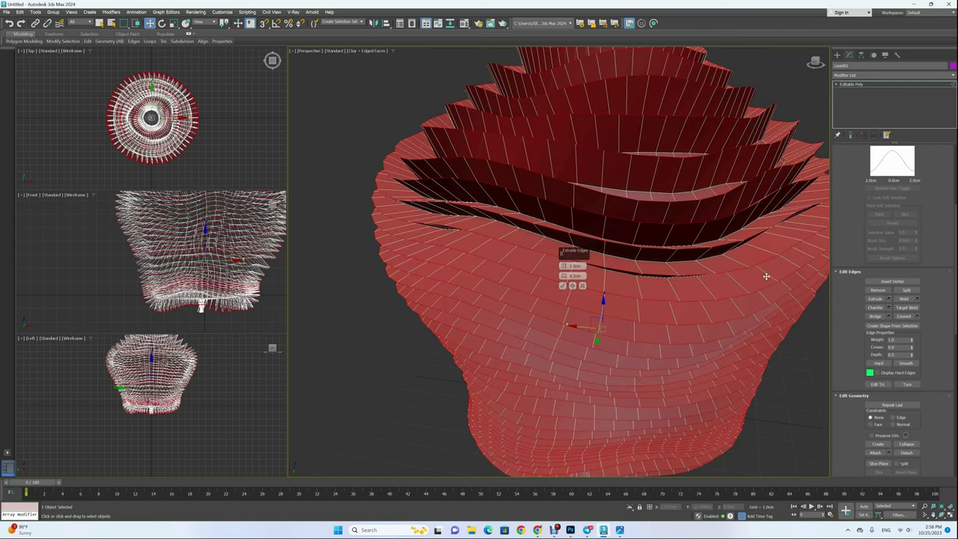
pyautogui.moveTo(566, 268); pyautogui.dragTo(562, 297)
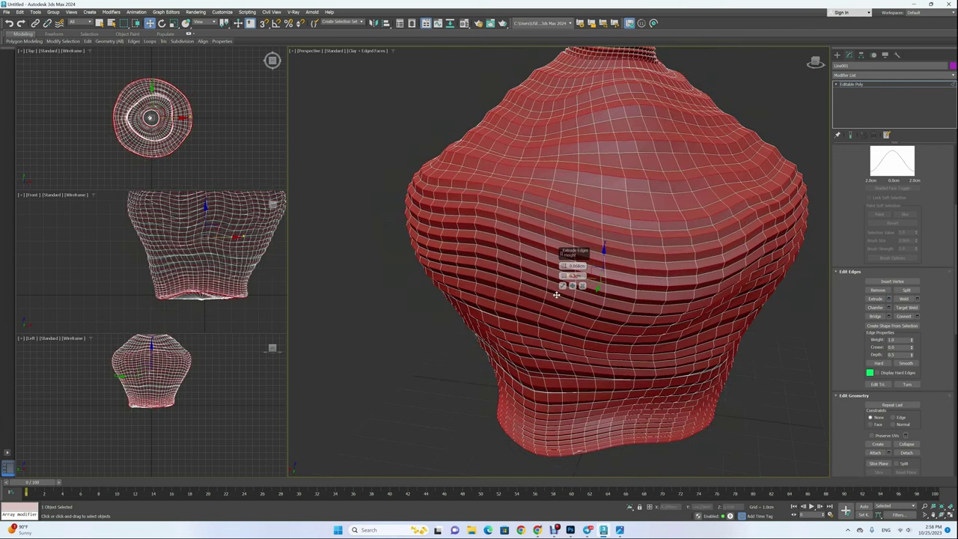
pyautogui.moveTo(563, 275); pyautogui.dragTo(564, 279)
pyautogui.scroll(3, 619, 229)
pyautogui.moveTo(622, 229); pyautogui.dragTo(633, 274, button='middle')
pyautogui.moveTo(564, 266)
pyautogui.mouseDown()
pyautogui.moveTo(563, 258)
pyautogui.moveTo(564, 275)
pyautogui.mouseUp()
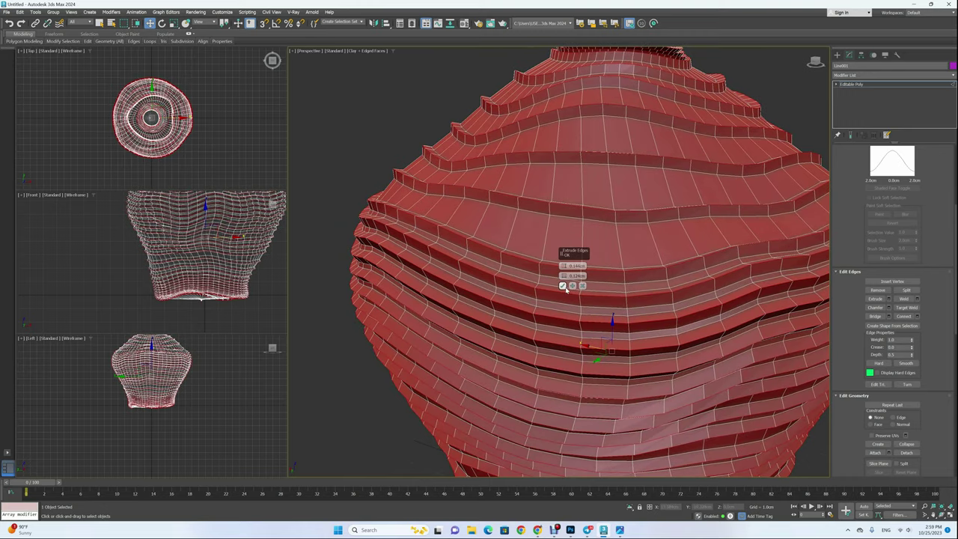
# Return to the Editable Poly's object level and add a TurboSmooth modifier to the ribbed vase.
pyautogui.scroll(-5, 563, 285)
pyautogui.keyDown('alt'); pyautogui.moveTo(605, 291); pyautogui.dragTo(563, 292, button='middle'); pyautogui.keyUp('alt')
pyautogui.click(854, 88)
pyautogui.click(755, 173)
pyautogui.click(563, 288)
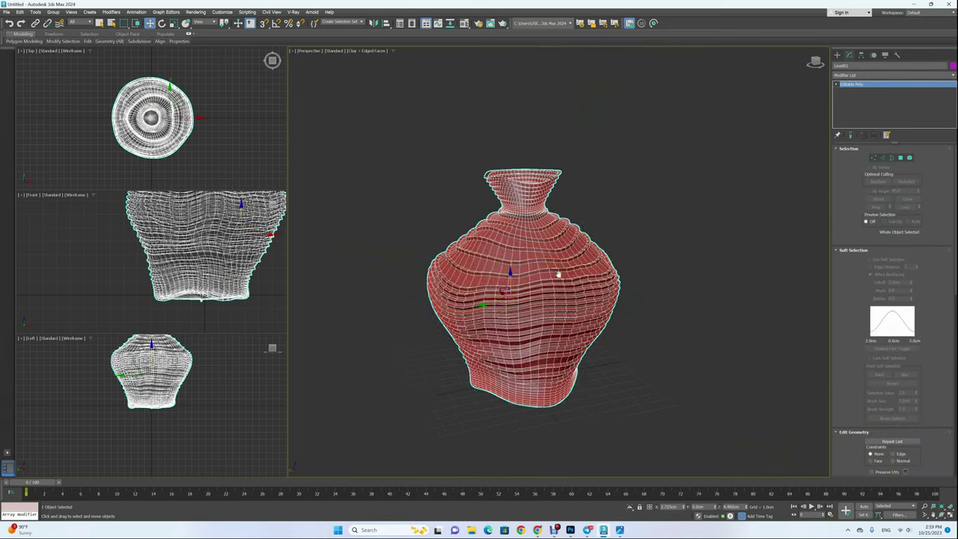
pyautogui.scroll(4, 565, 281)
pyautogui.click(867, 77)
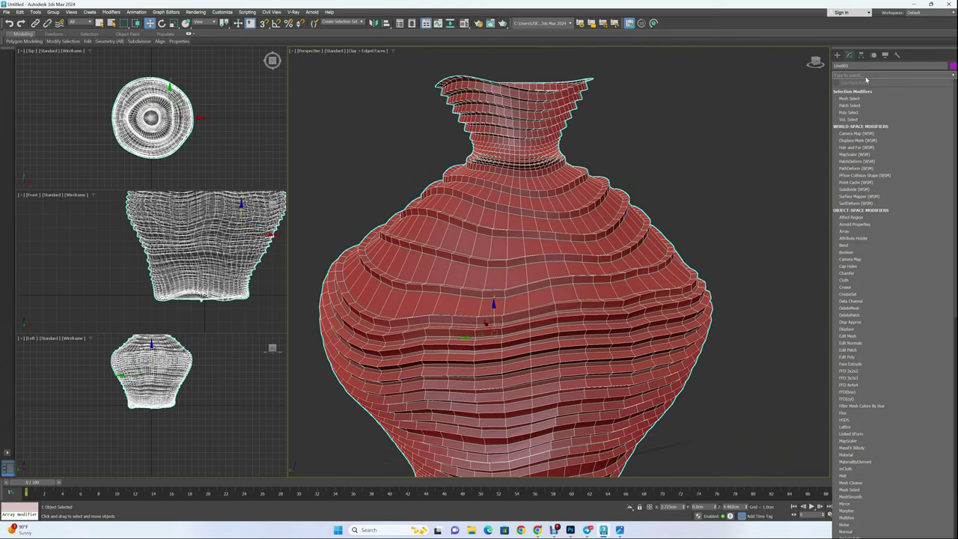
pyautogui.write('t')
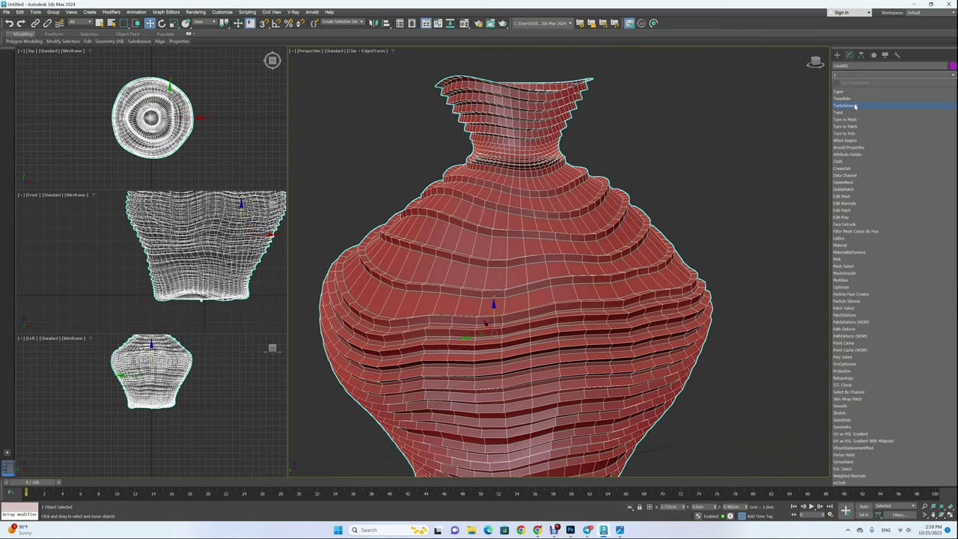
pyautogui.click(856, 106)
pyautogui.click(687, 232)
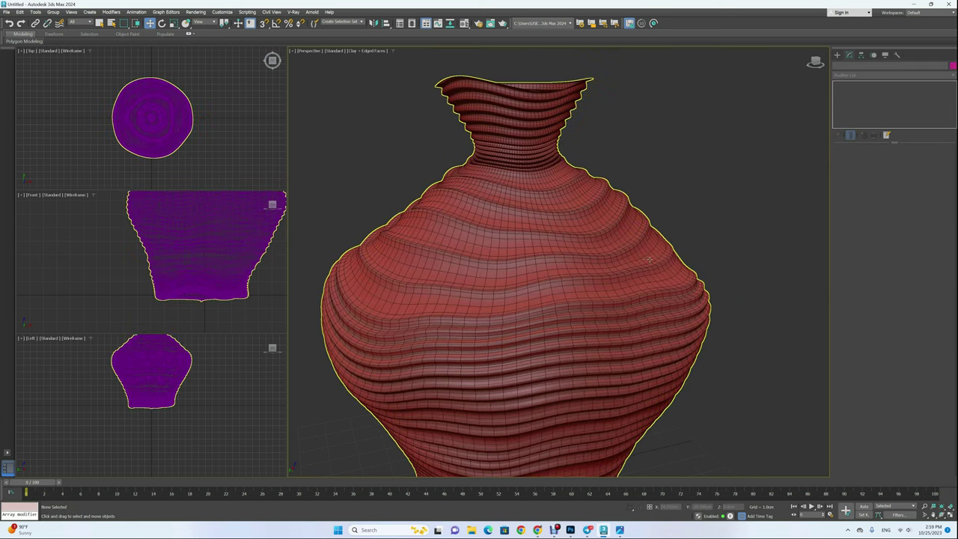
# Turn off the edged faces display in the Perspective view and reselect the vase.
pyautogui.moveTo(653, 307); pyautogui.dragTo(720, 207, button='middle')
pyautogui.scroll(-3, 648, 211)
pyautogui.keyDown('alt'); pyautogui.moveTo(689, 254); pyautogui.dragTo(597, 229, button='middle'); pyautogui.keyUp('alt')
pyautogui.press('F4')
pyautogui.click(596, 228)
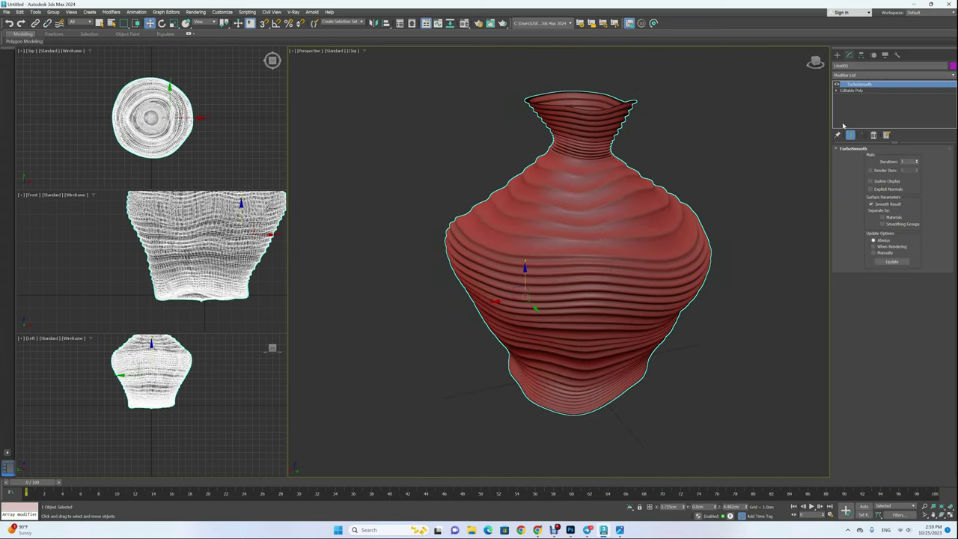
# Add a Shell modifier above TurboSmooth with an outer amount of 0.1 cm.
pyautogui.click(863, 76)
pyautogui.write('sh')
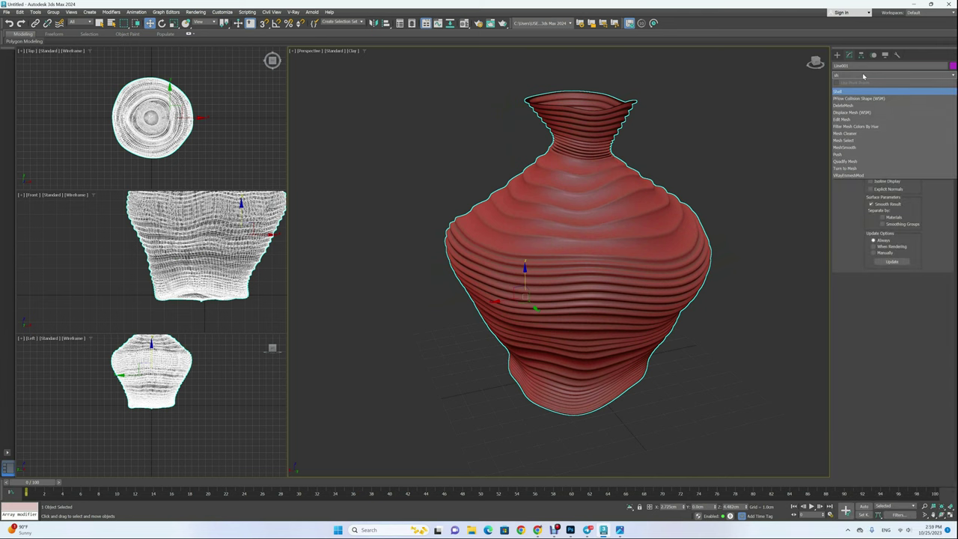
pyautogui.click(839, 92)
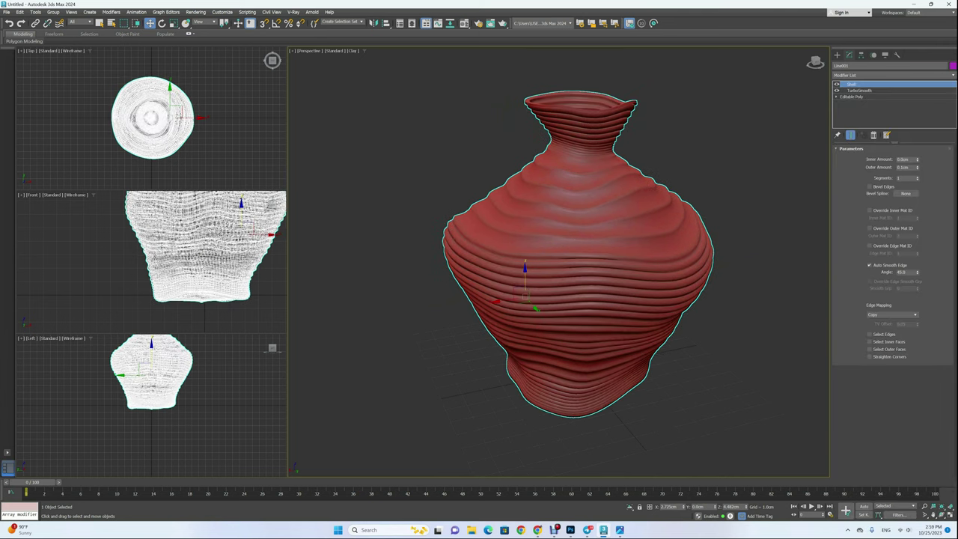
pyautogui.keyDown('alt'); pyautogui.moveTo(688, 176); pyautogui.dragTo(609, 188, button='middle'); pyautogui.keyUp('alt')
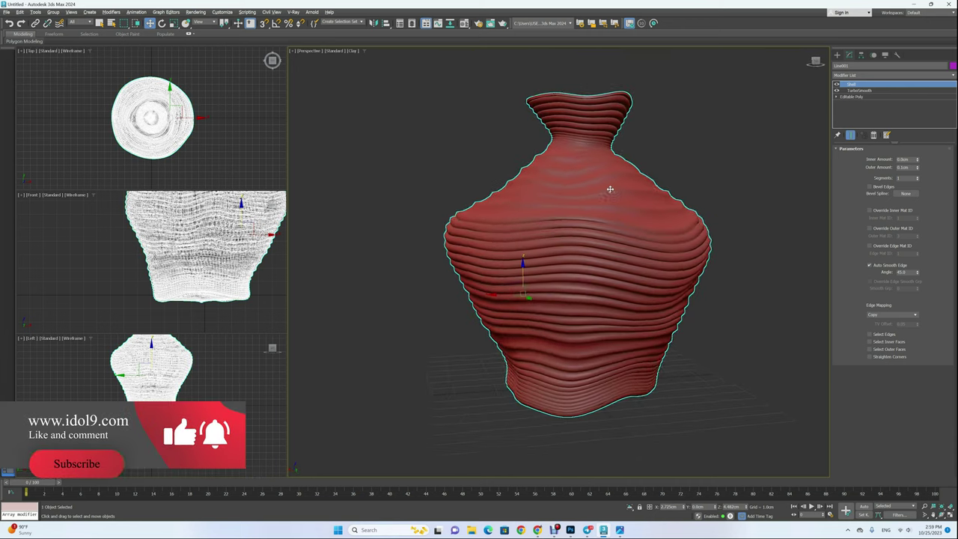
# Try different iteration values for the vase's TurboSmooth modifier.
pyautogui.click(859, 90)
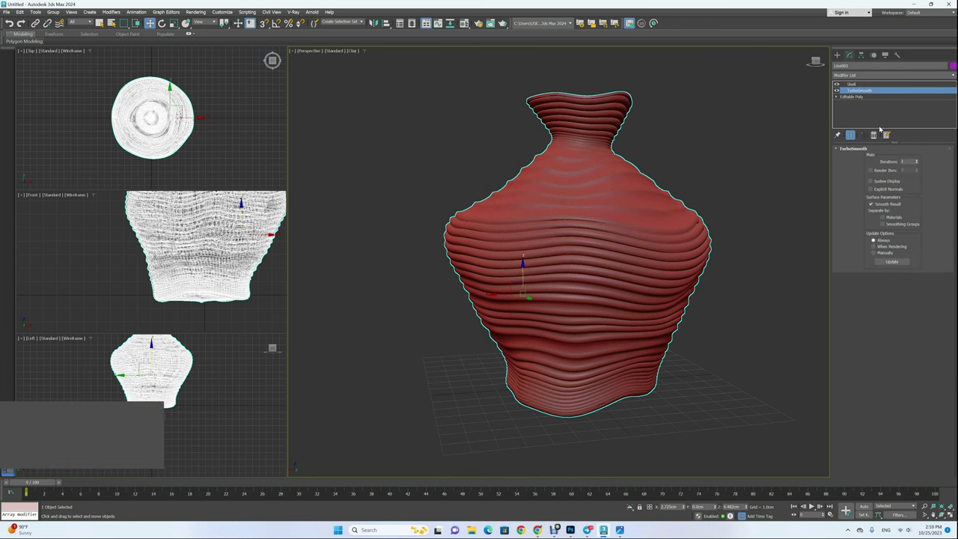
pyautogui.click(917, 162)
pyautogui.click(917, 165)
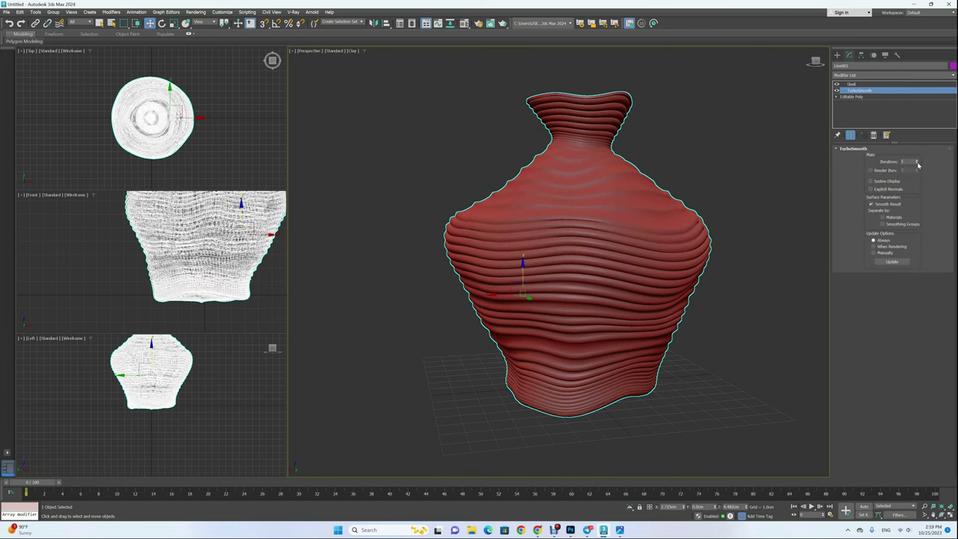
pyautogui.click(918, 165)
pyautogui.click(917, 160)
# Deselect the vase and fit it to the Front, Top and Left views.
pyautogui.click(763, 203)
pyautogui.keyDown('alt'); pyautogui.moveTo(652, 232); pyautogui.dragTo(681, 256, button='middle'); pyautogui.keyUp('alt')
pyautogui.click(240, 280)
pyautogui.press('z')
pyautogui.click(225, 149)
pyautogui.press('z')
pyautogui.click(211, 396)
pyautogui.press('z')
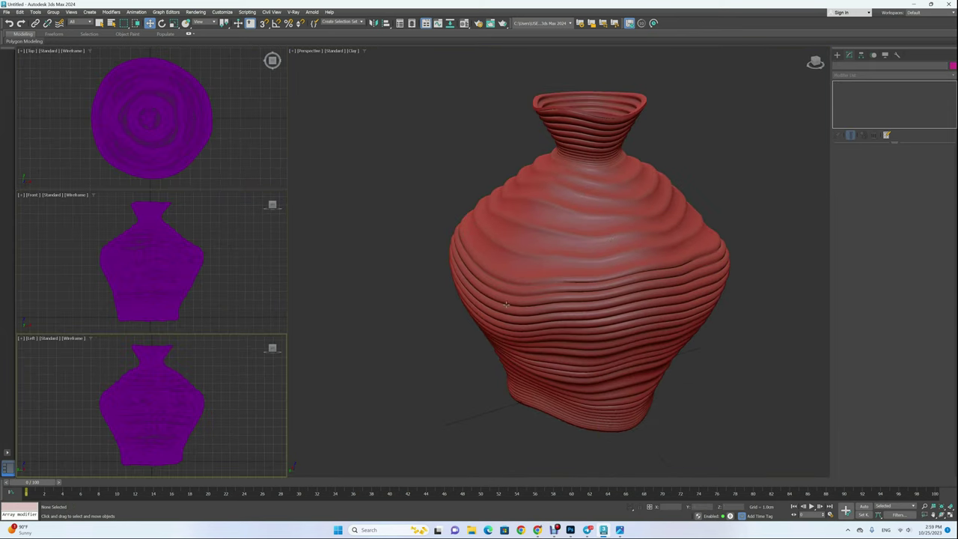
# Change the vase's object color to black and deselect it.
pyautogui.keyDown('alt'); pyautogui.moveTo(534, 280); pyautogui.dragTo(617, 212, button='middle'); pyautogui.keyUp('alt')
pyautogui.click(579, 231)
pyautogui.click(579, 231)
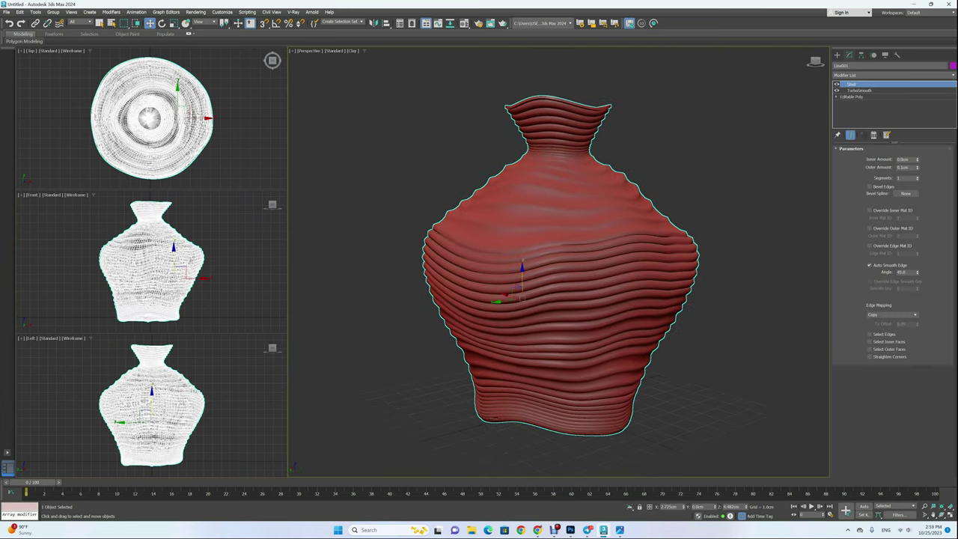
pyautogui.click(953, 65)
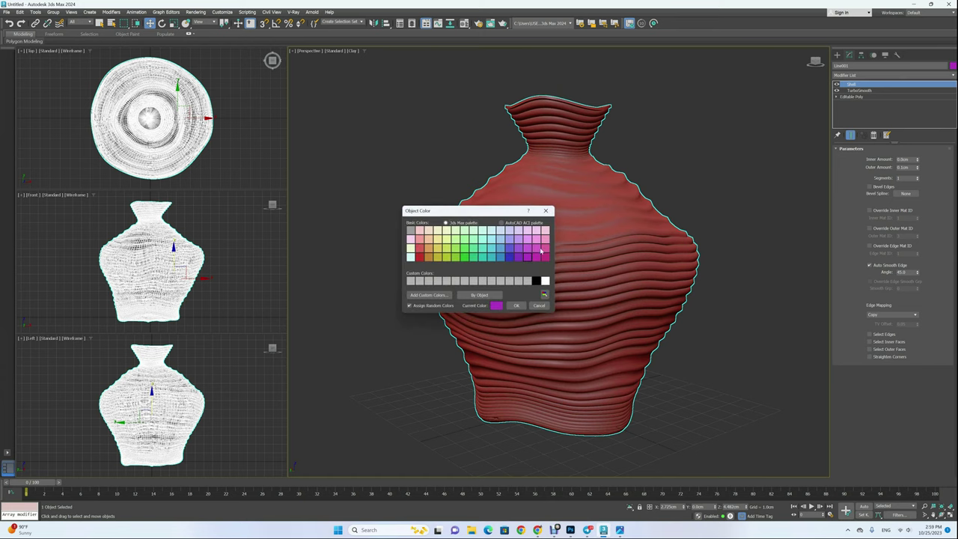
pyautogui.click(522, 304)
pyautogui.click(724, 205)
pyautogui.moveTo(725, 203); pyautogui.dragTo(727, 197, button='middle')
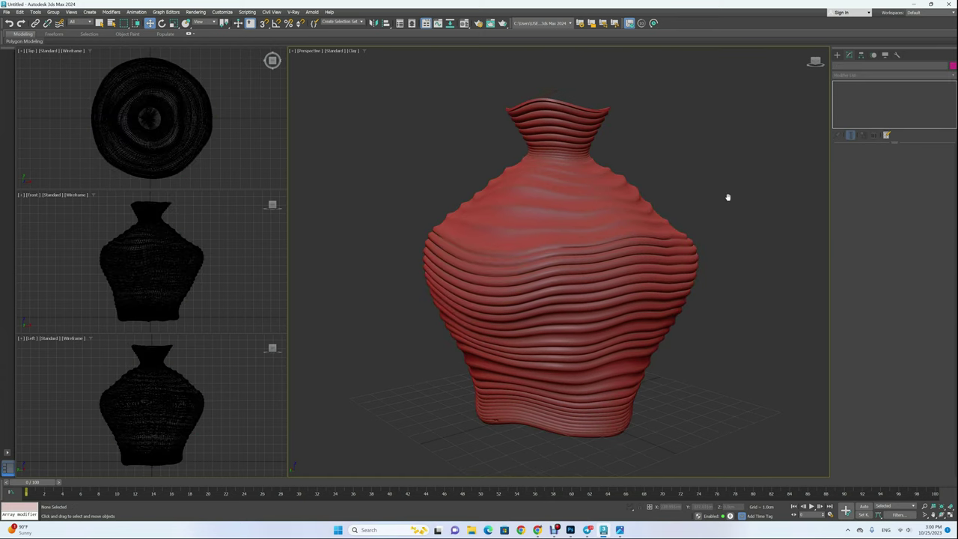
# Switch to the image viewer with the reference photo, place it beside the model and compare both vases.
pyautogui.hotkey('alt', 'Tab')
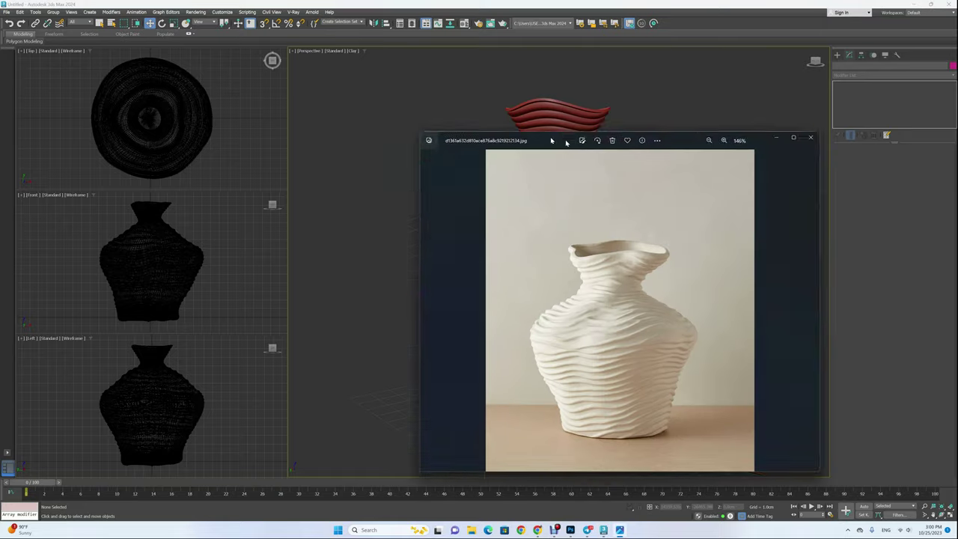
pyautogui.moveTo(568, 149); pyautogui.dragTo(151, 75)
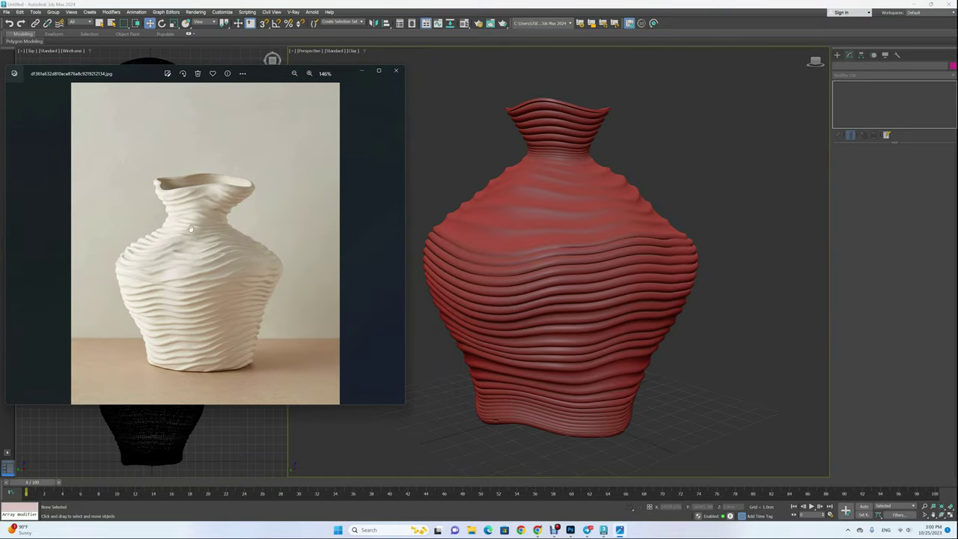
pyautogui.keyDown('alt'); pyautogui.moveTo(589, 220); pyautogui.dragTo(603, 247, button='middle'); pyautogui.keyUp('alt')
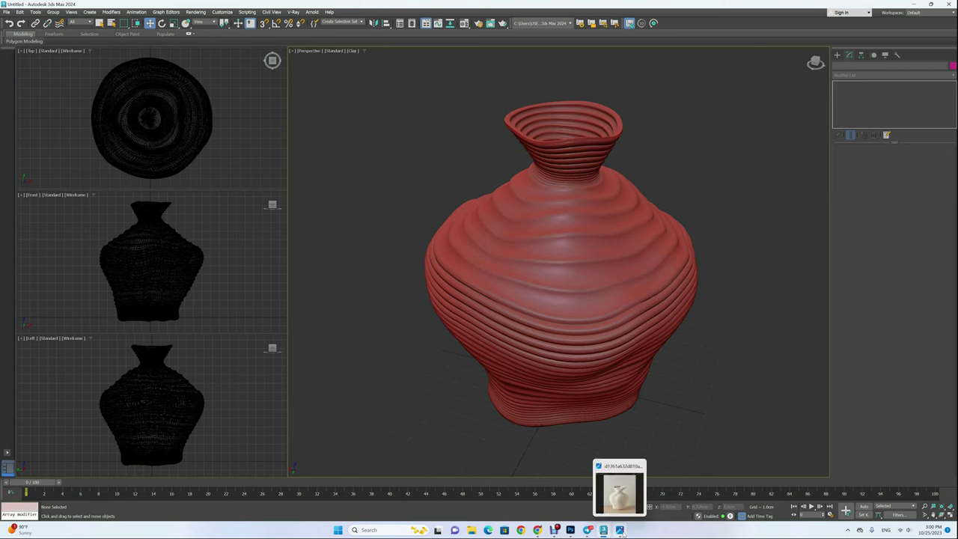
pyautogui.click(629, 515)
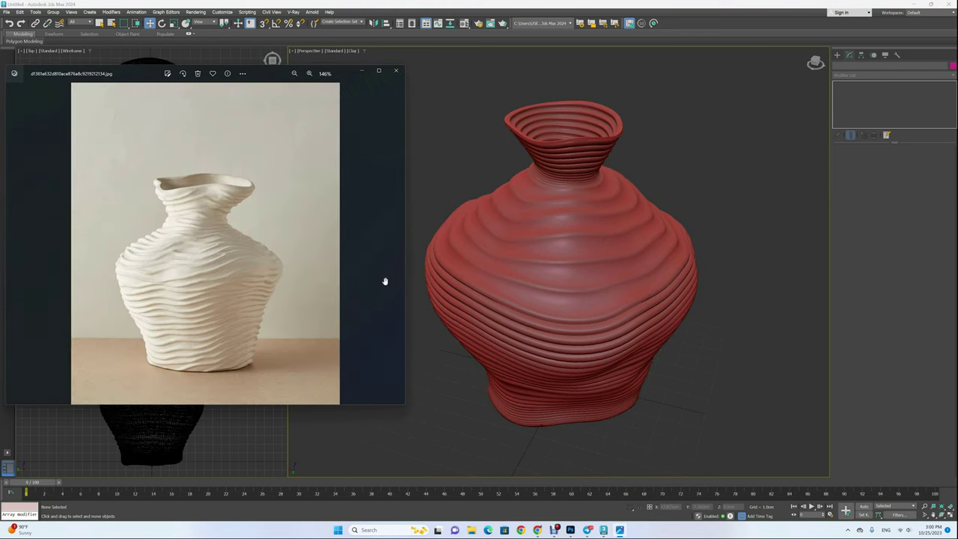